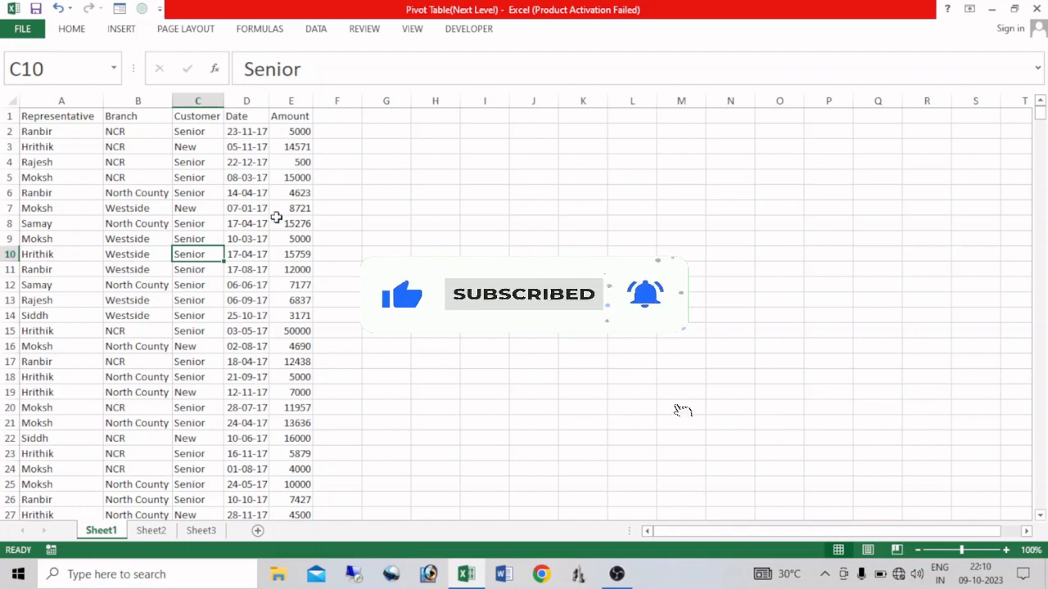
- Create a PivotTable from Sheet1 range A1:E725, placed on the existing worksheet at cell G1
{"action": "key", "text": "alt+n"}
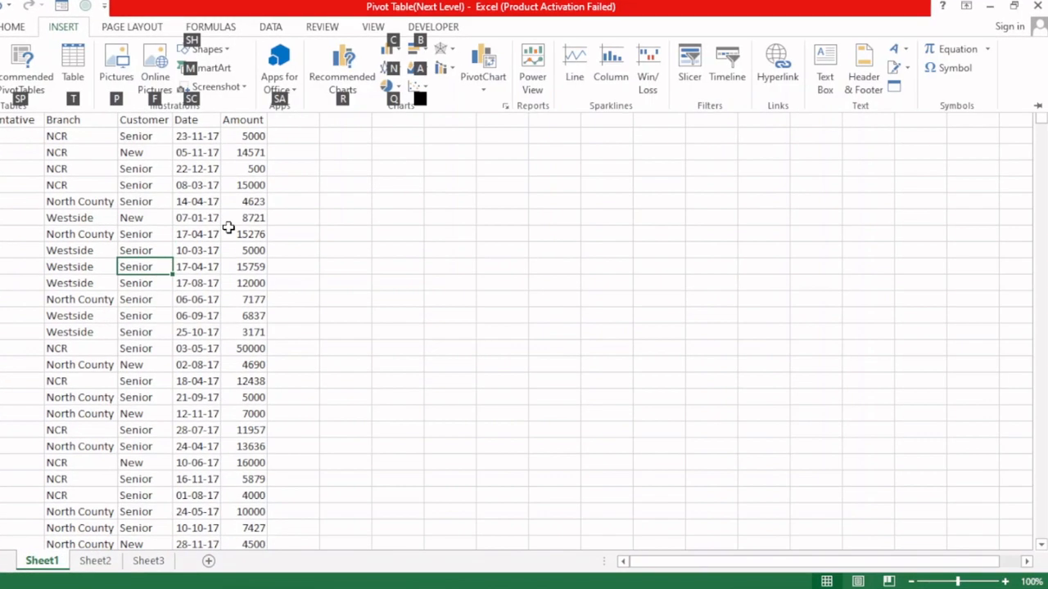
{"action": "key", "text": "v"}
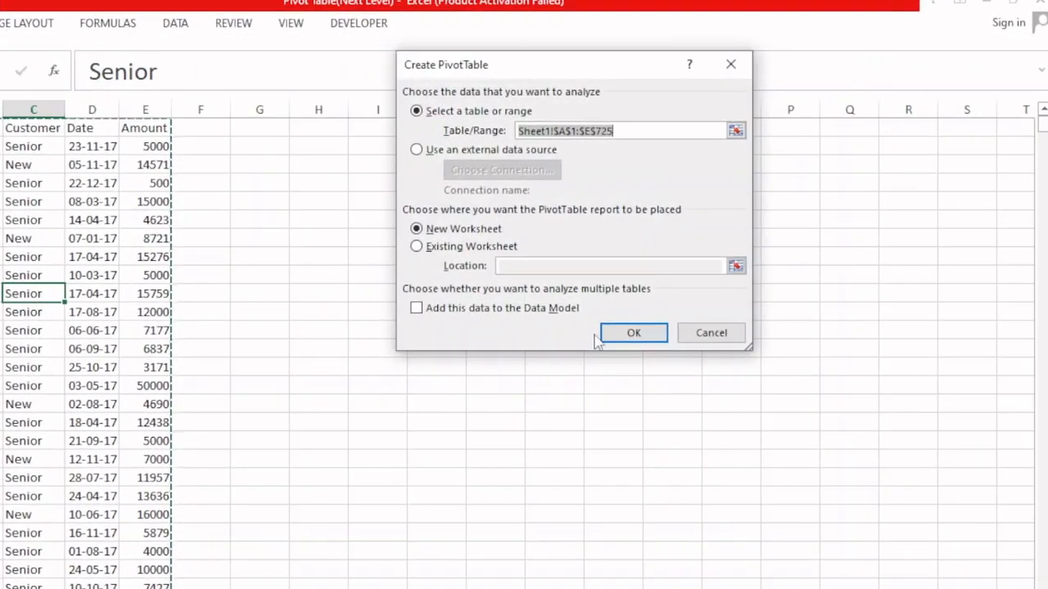
{"action": "left_click", "coordinate": [458, 245]}
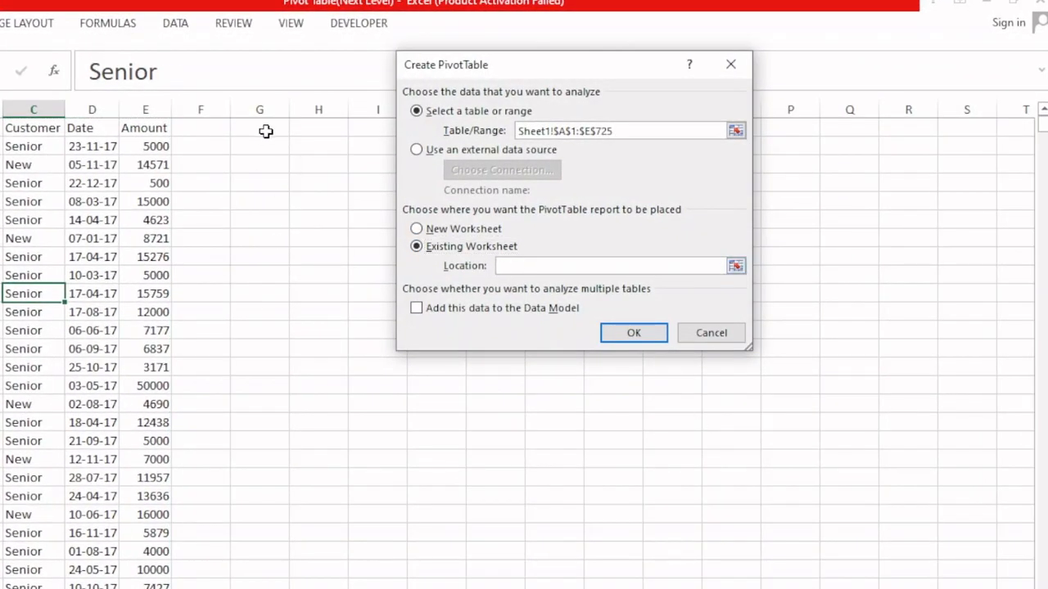
{"action": "left_click", "coordinate": [266, 131]}
{"action": "left_click", "coordinate": [634, 333]}
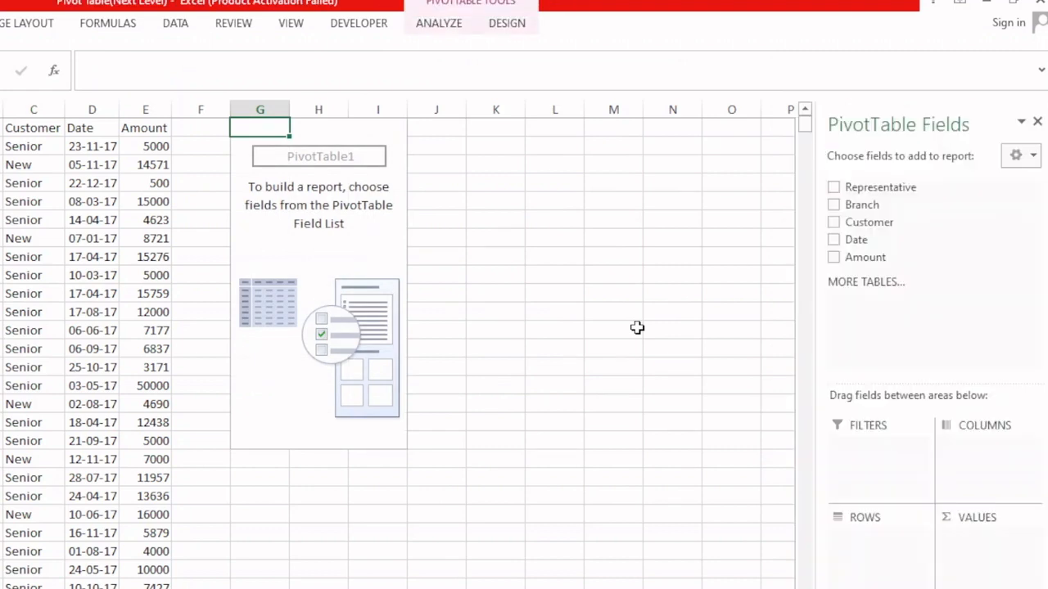
- Add Representative as the pivot table's row field and Amount as a summed value field
{"action": "left_click", "coordinate": [834, 187]}
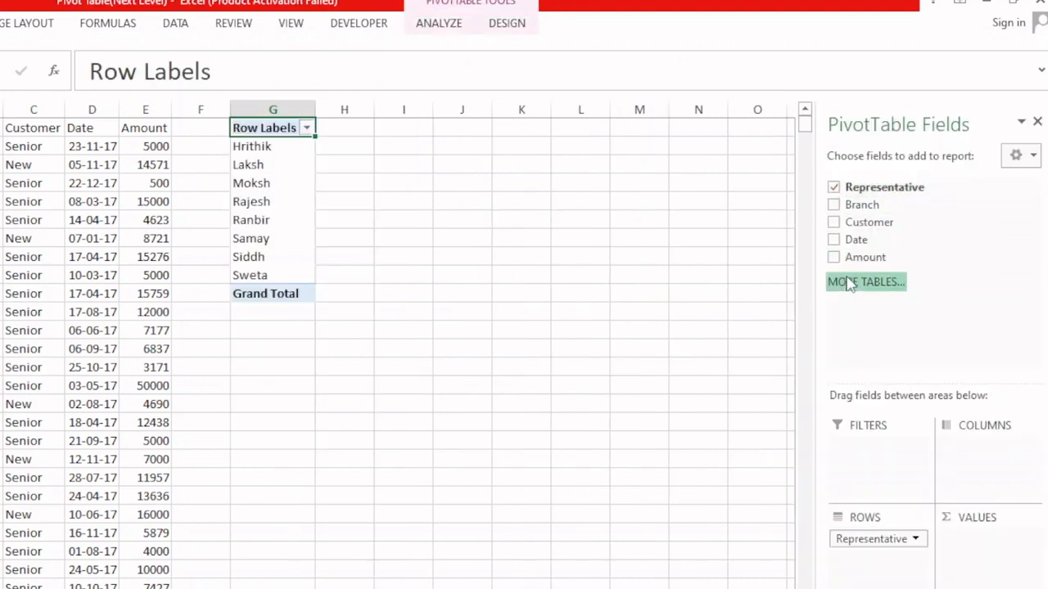
{"action": "left_click", "coordinate": [833, 257]}
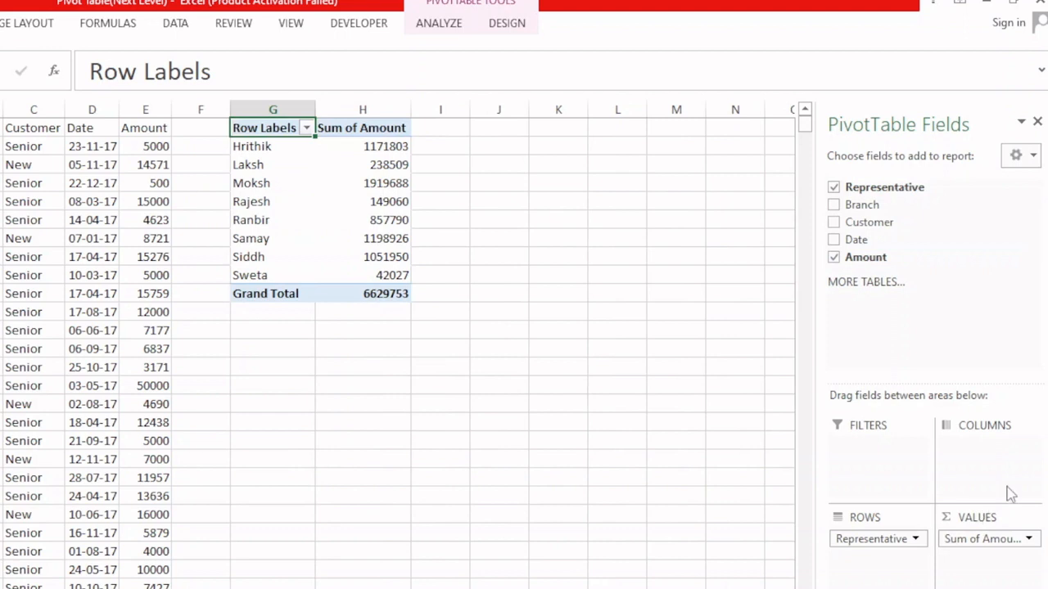
{"action": "left_click", "coordinate": [352, 184]}
{"action": "left_click", "coordinate": [493, 237]}
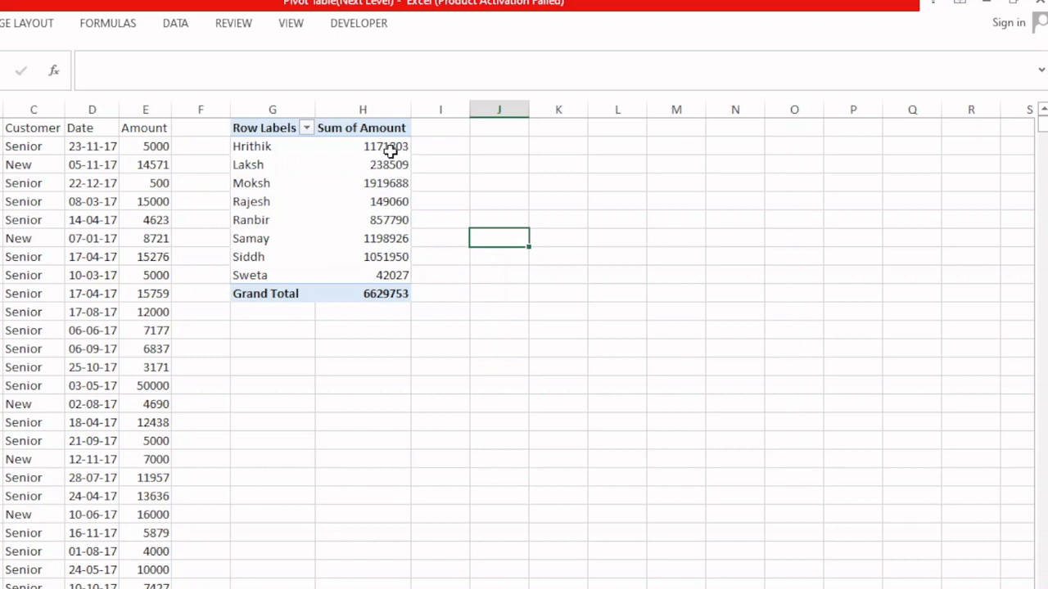
- Start a calculated field for the pivot table and name it Incentive
{"action": "mouse_move", "coordinate": [365, 187]}
{"action": "mouse_move", "coordinate": [374, 164]}
{"action": "left_click", "coordinate": [367, 131]}
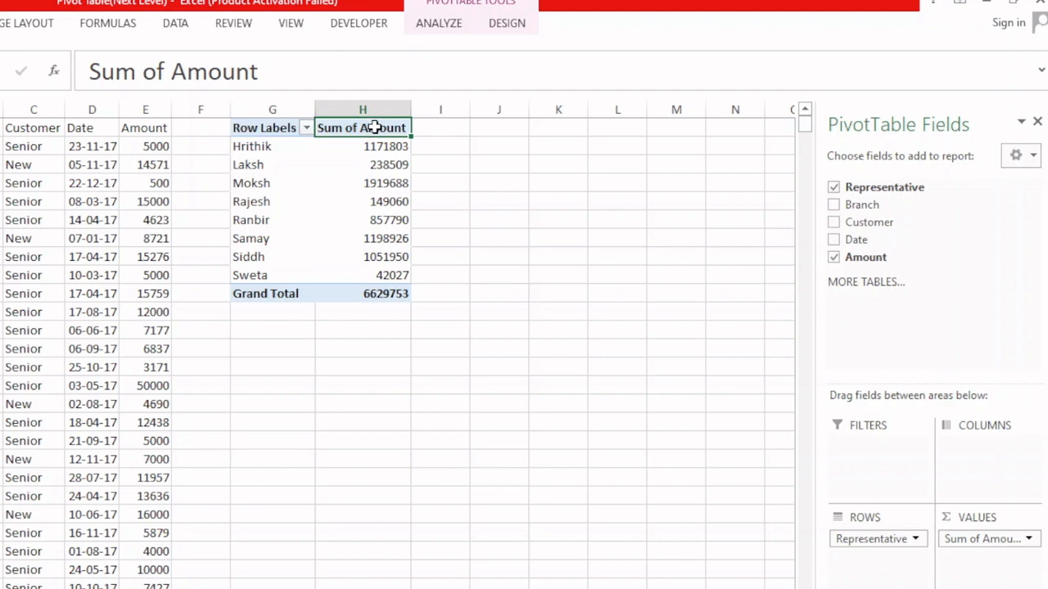
{"action": "left_click", "coordinate": [439, 31]}
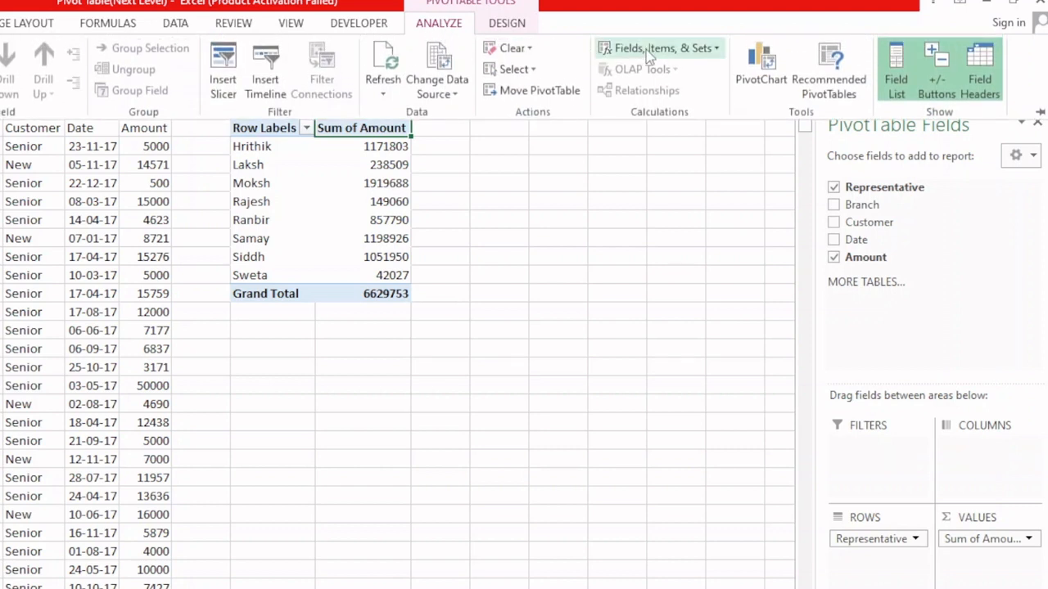
{"action": "left_click", "coordinate": [716, 50]}
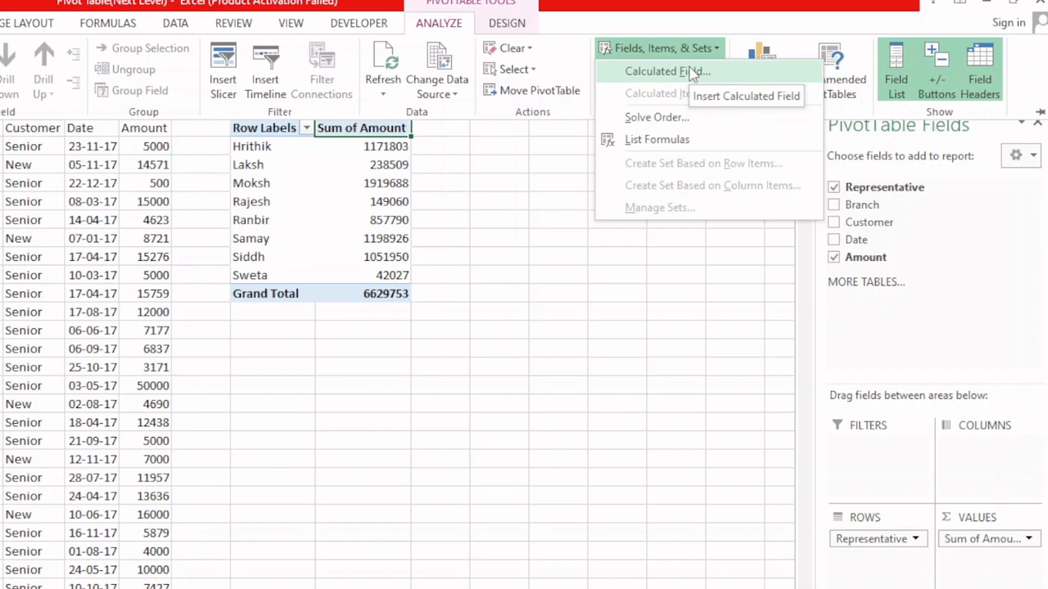
{"action": "left_click", "coordinate": [692, 72]}
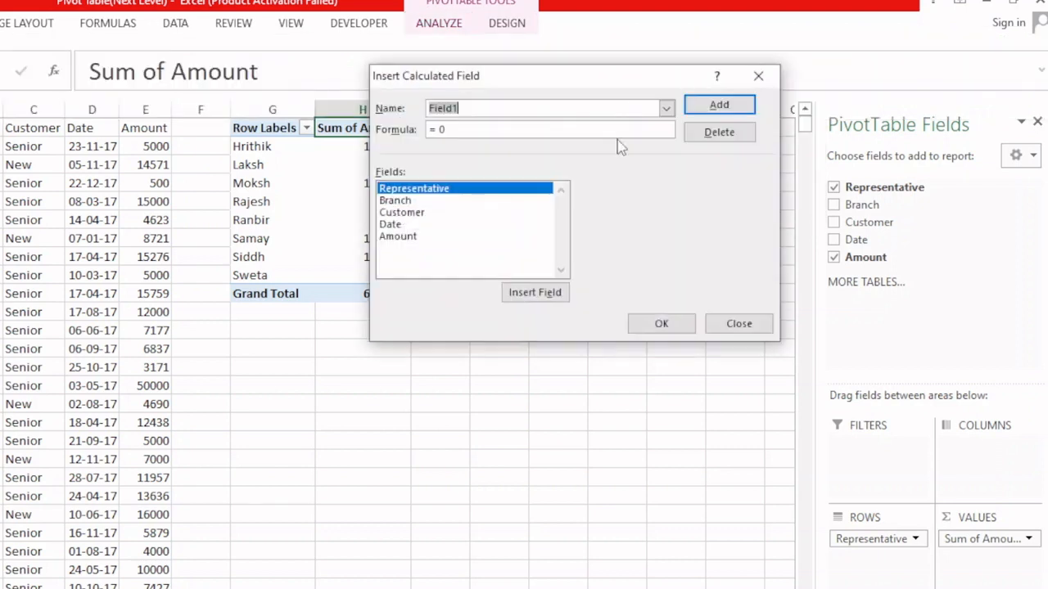
{"action": "left_click_drag", "start_coordinate": [565, 80], "coordinate": [644, 105]}
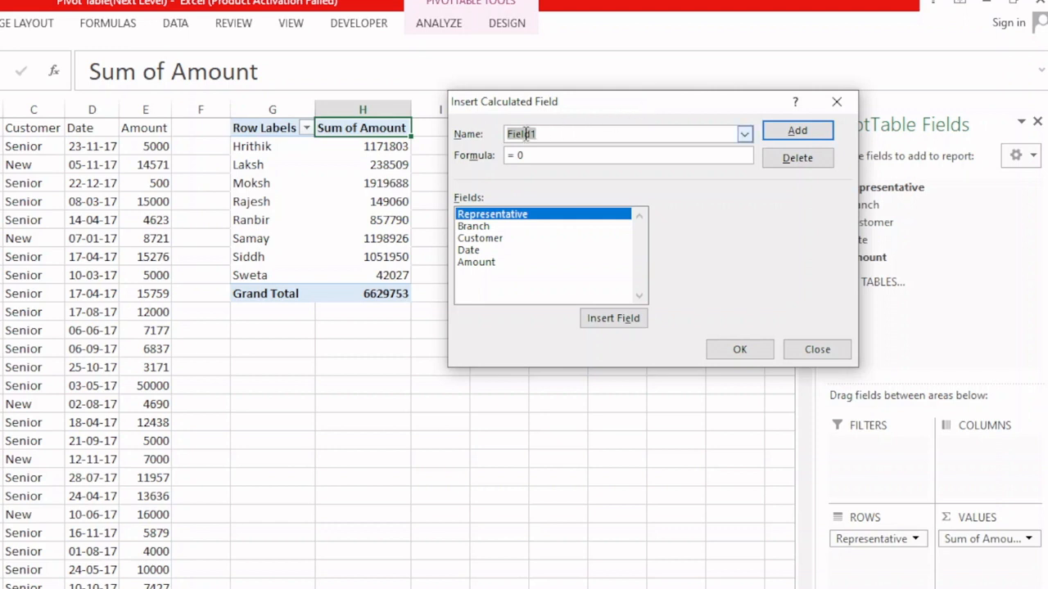
{"action": "type", "text": "In"}
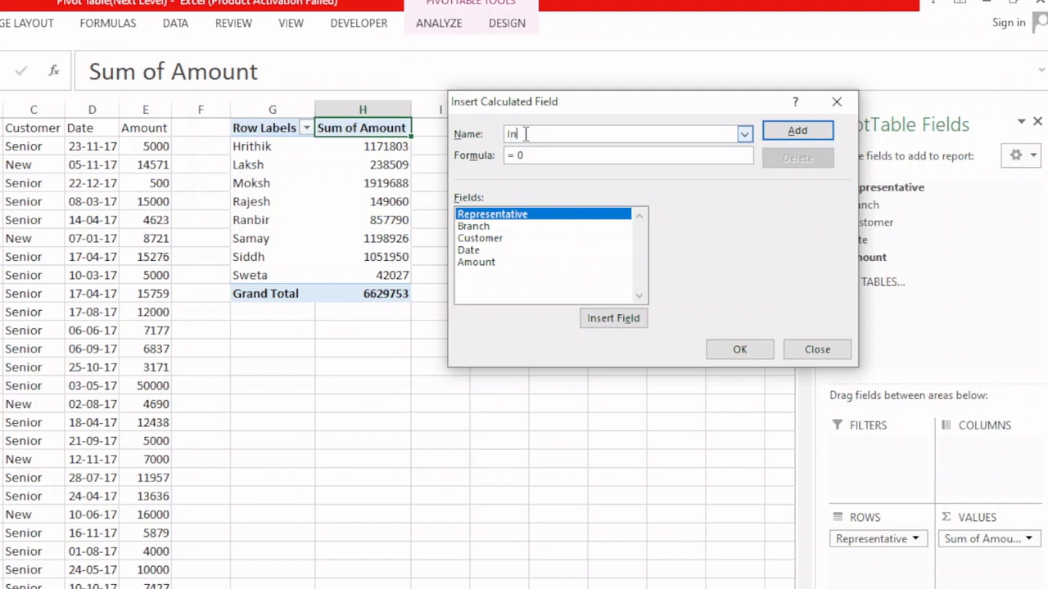
{"action": "type", "text": "centive"}
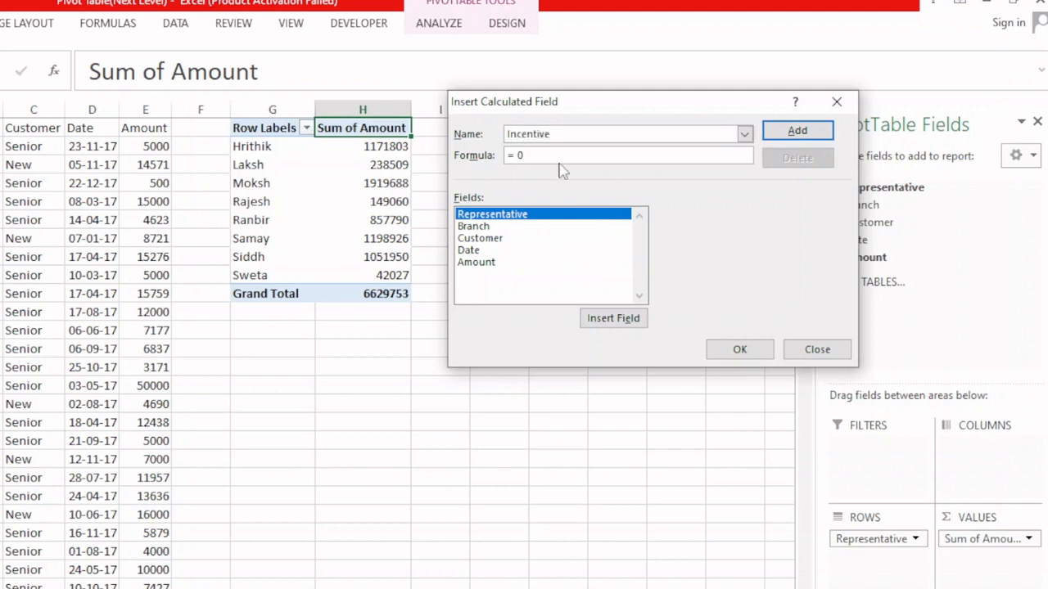
{"action": "key", "text": "Tab"}
{"action": "type", "text": "="}
{"action": "left_click", "coordinate": [485, 264]}
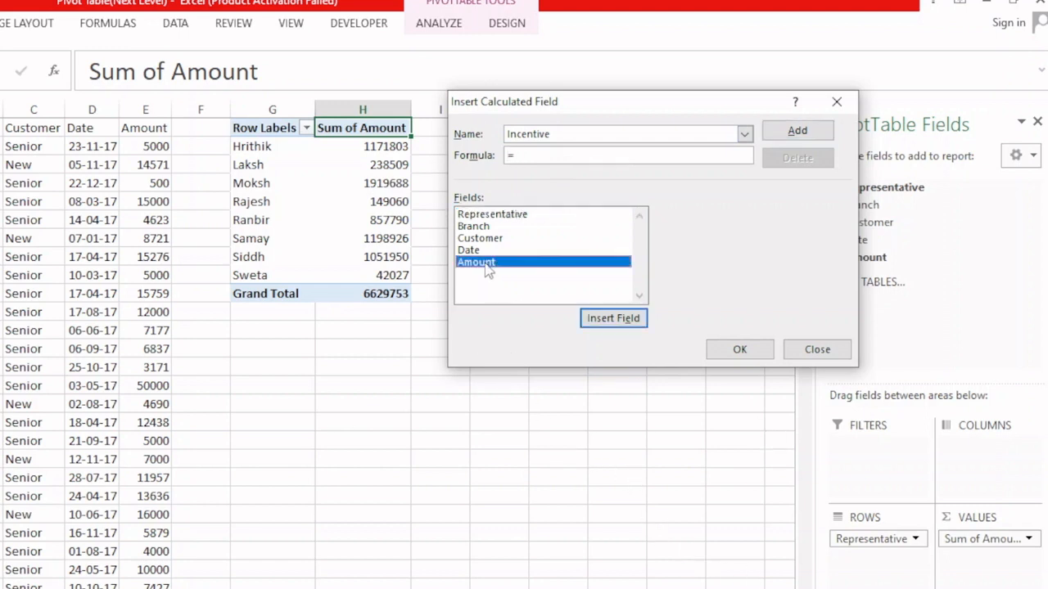
{"action": "left_click", "coordinate": [616, 320]}
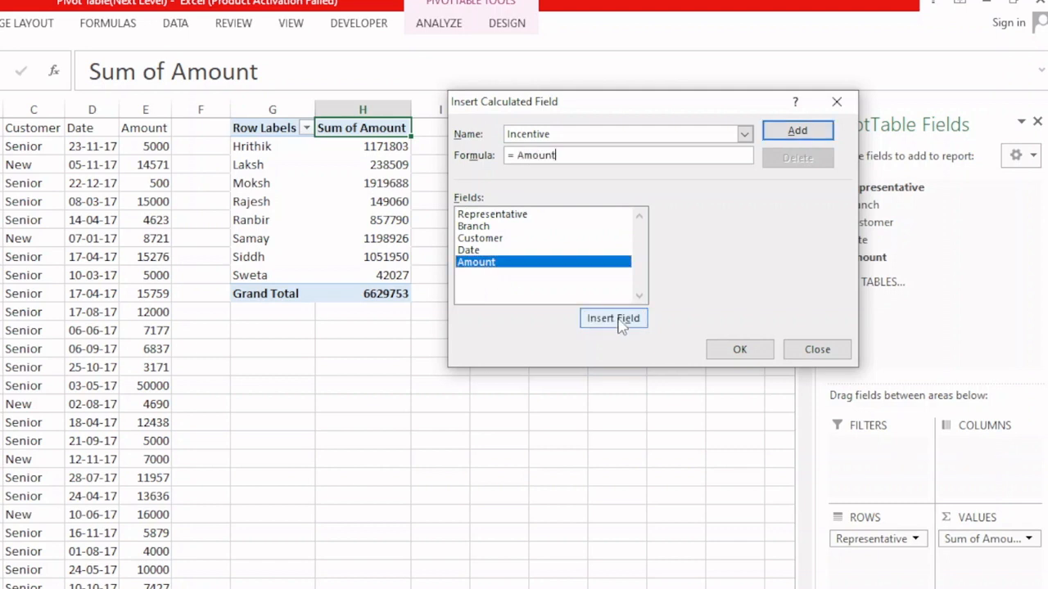
{"action": "key", "text": "BackSpace"}
{"action": "key", "text": "BackSpace"}
{"action": "key", "text": "BackSpace"}
{"action": "key", "text": "BackSpace"}
{"action": "key", "text": "BackSpace"}
{"action": "key", "text": "BackSpace"}
{"action": "key", "text": "BackSpace"}
{"action": "key", "text": "BackSpace"}
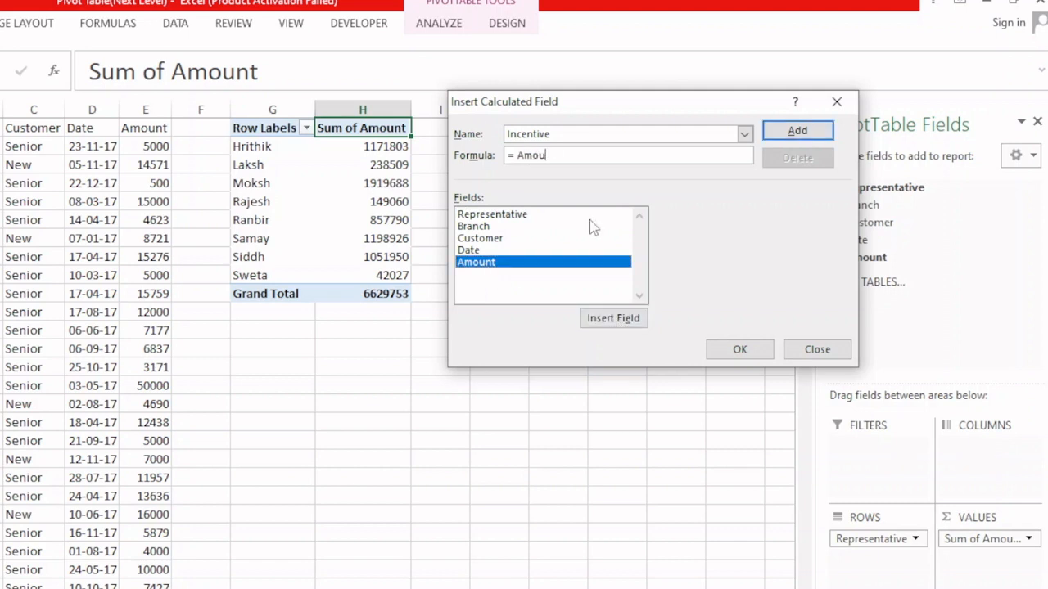
- Set the Incentive field's formula to = Amount*10% and add the field to the pivot table
{"action": "type", "text": "="}
{"action": "double_click", "coordinate": [486, 263]}
{"action": "type", "text": "*10%"}
{"action": "left_click", "coordinate": [795, 137]}
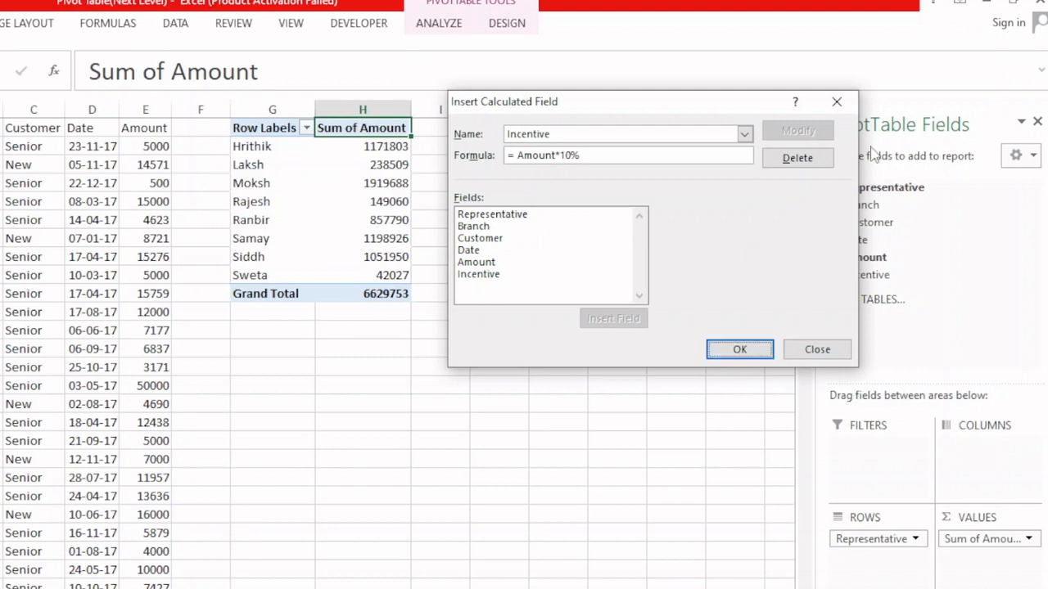
{"action": "left_click", "coordinate": [739, 350]}
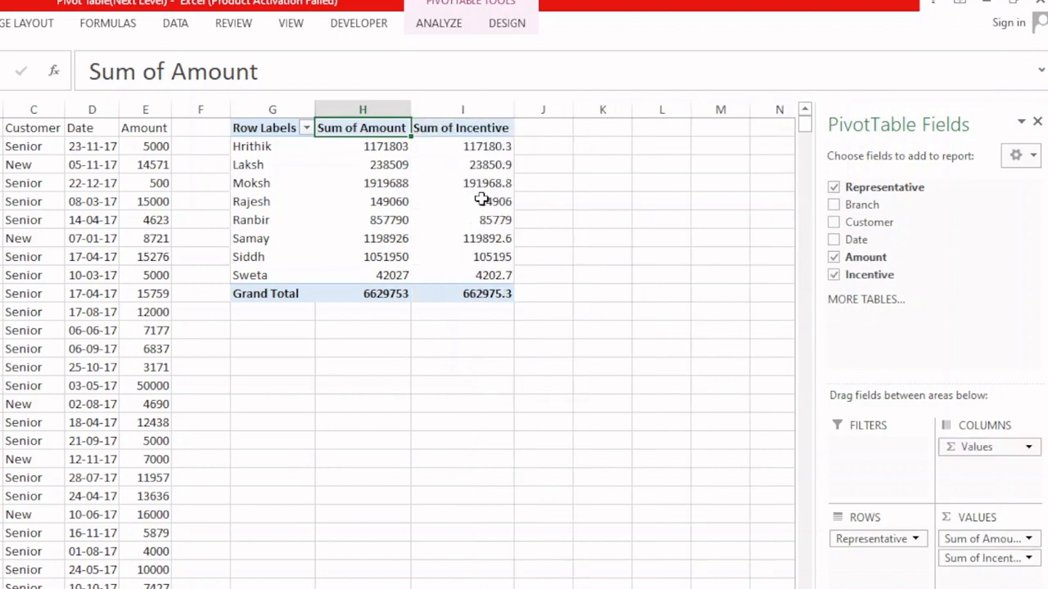
- Start a second calculated field for the pivot table and name it Total Amount
{"action": "left_click_drag", "start_coordinate": [476, 146], "coordinate": [479, 276]}
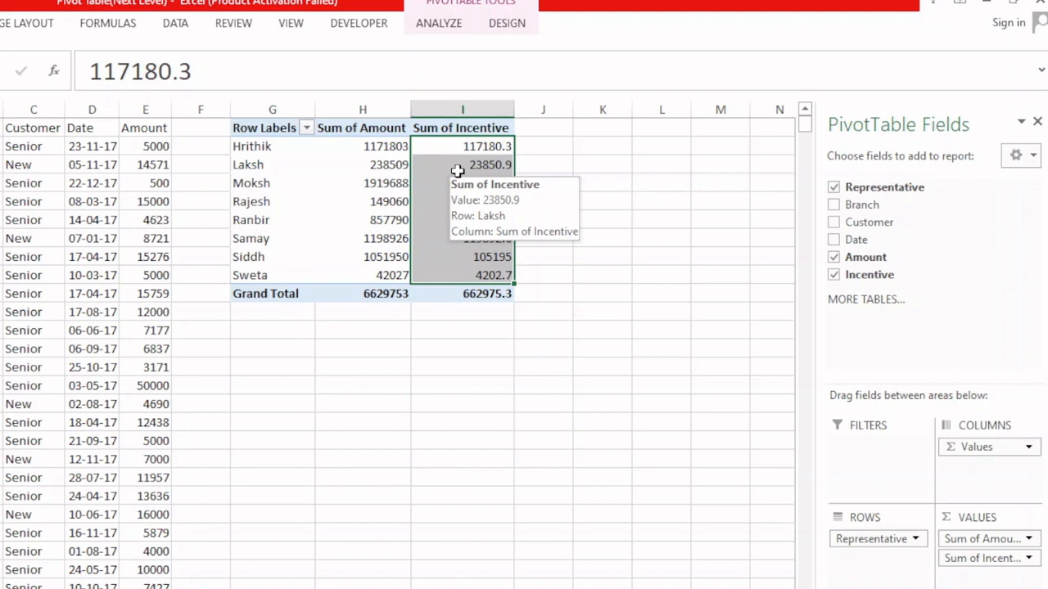
{"action": "left_click", "coordinate": [490, 128]}
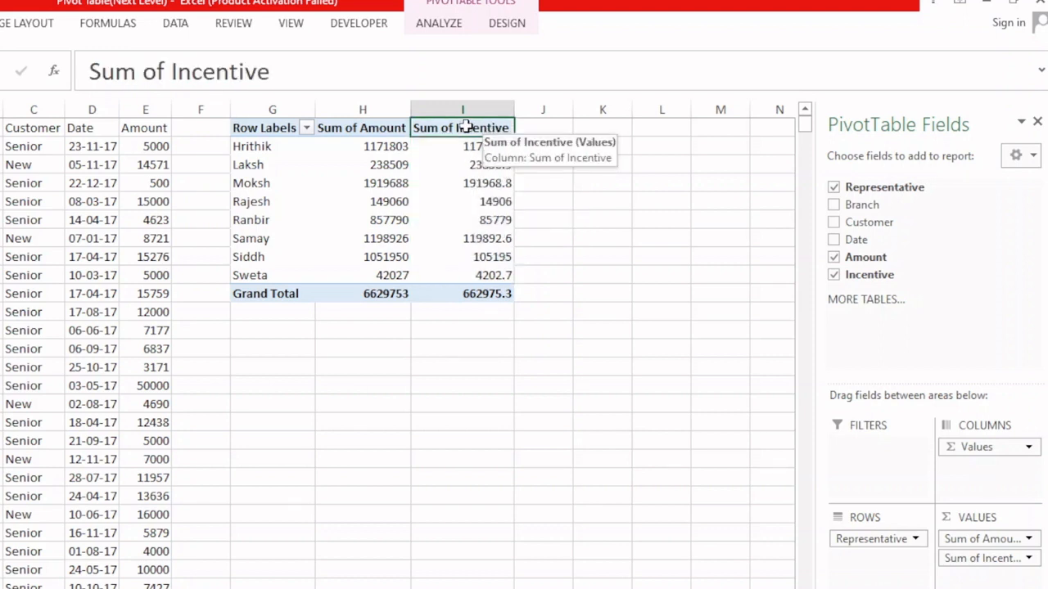
{"action": "left_click", "coordinate": [446, 26]}
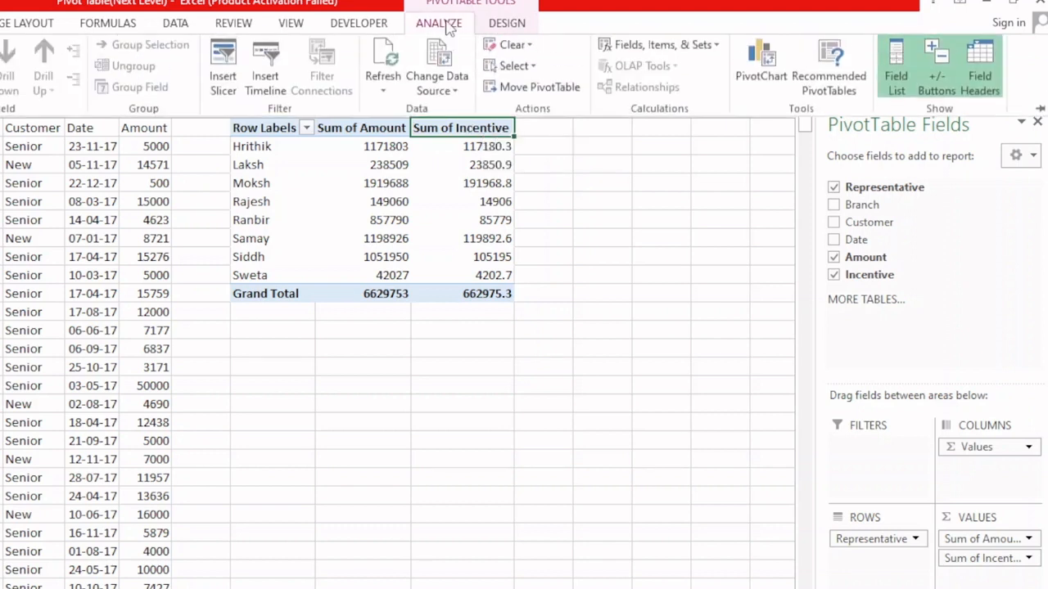
{"action": "left_click", "coordinate": [691, 54]}
{"action": "left_click", "coordinate": [668, 71]}
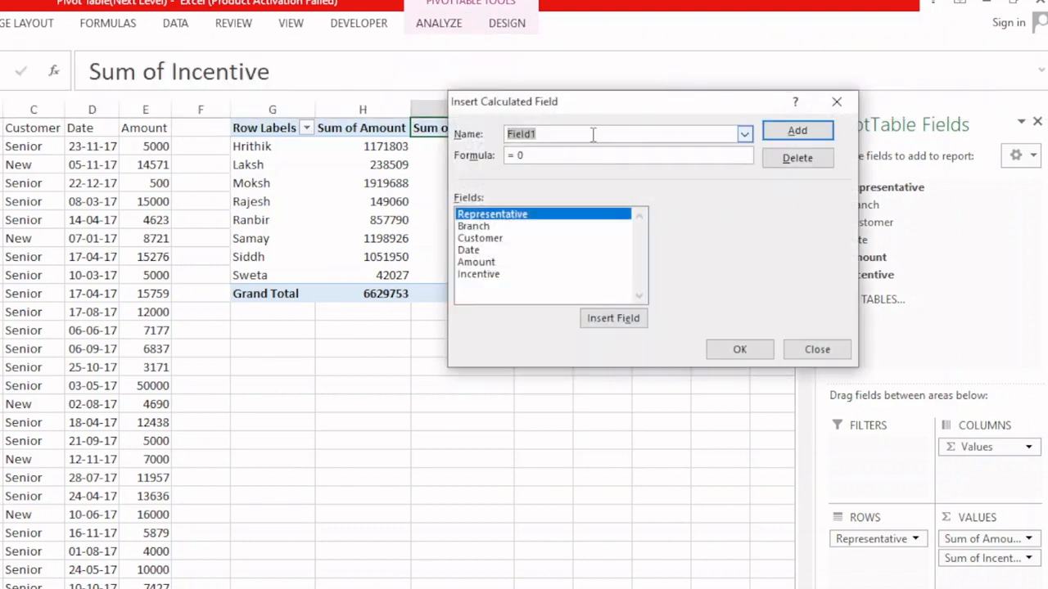
{"action": "type", "text": "Total"}
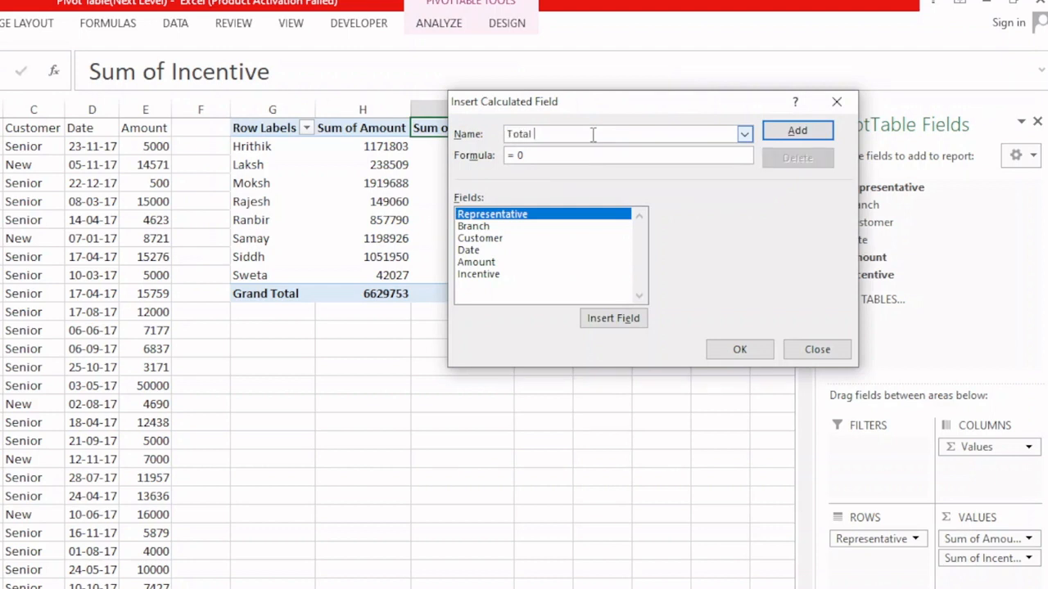
{"action": "type", "text": " Amount"}
- Set the Total Amount formula to = Amount + Incentive and add the field to the pivot table
{"action": "key", "text": "Tab"}
{"action": "type", "text": "="}
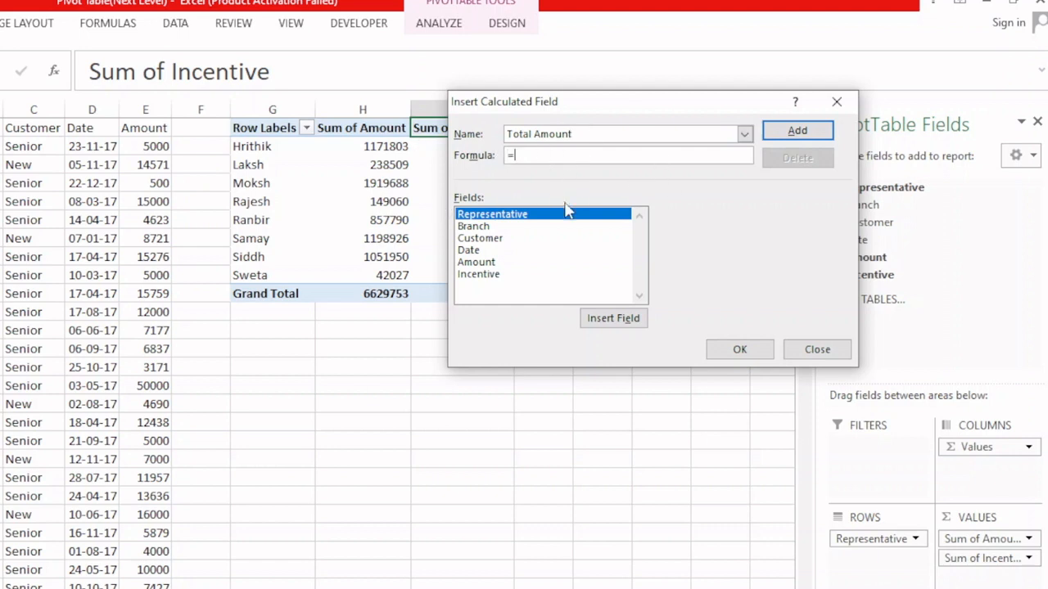
{"action": "double_click", "coordinate": [485, 262]}
{"action": "type", "text": "+"}
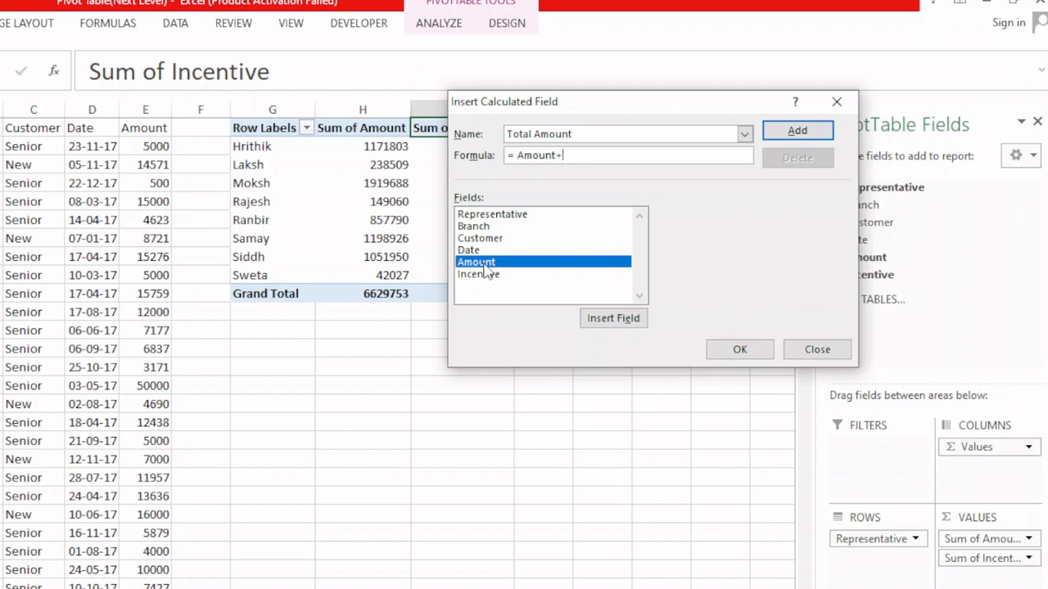
{"action": "double_click", "coordinate": [480, 274]}
{"action": "left_click", "coordinate": [798, 130]}
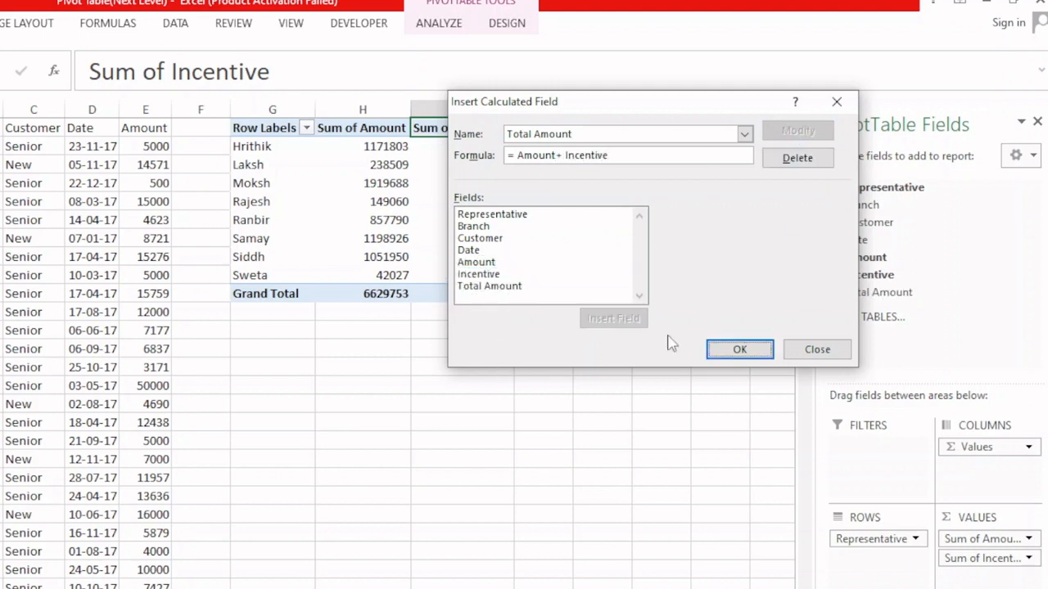
{"action": "left_click", "coordinate": [736, 350]}
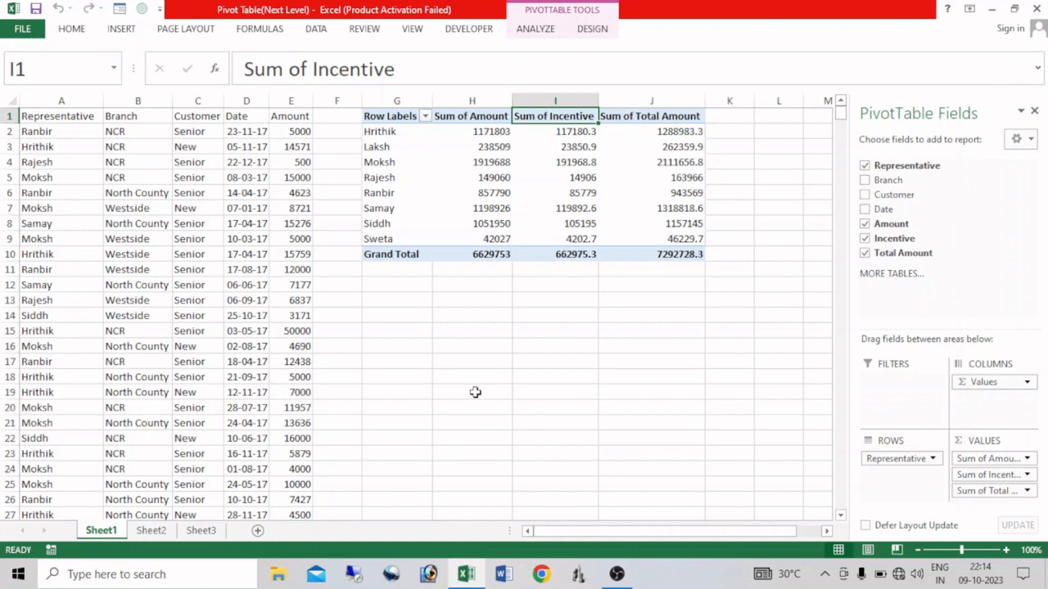
- Switch to Sheet2 and select cell B13 inside its data range
{"action": "left_click", "coordinate": [152, 533]}
{"action": "left_click", "coordinate": [158, 299]}
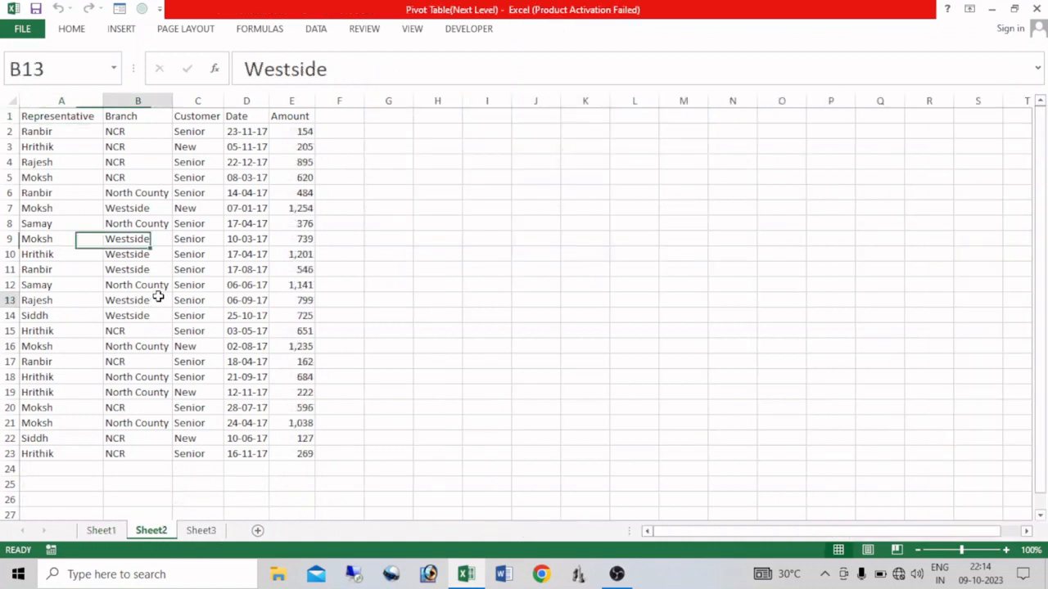
{"action": "key", "text": "alt+n"}
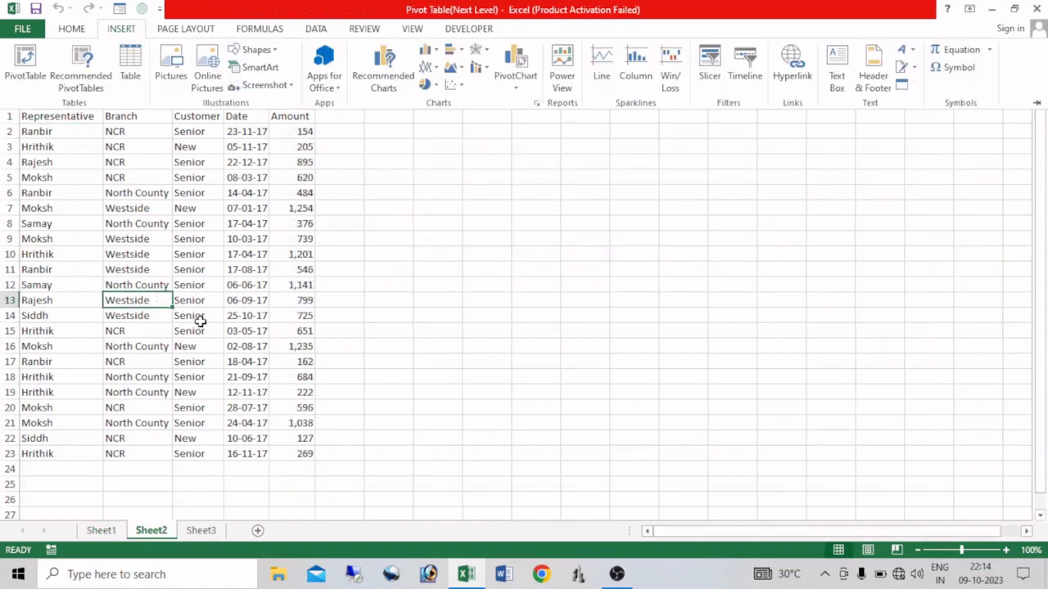
{"action": "key", "text": "v"}
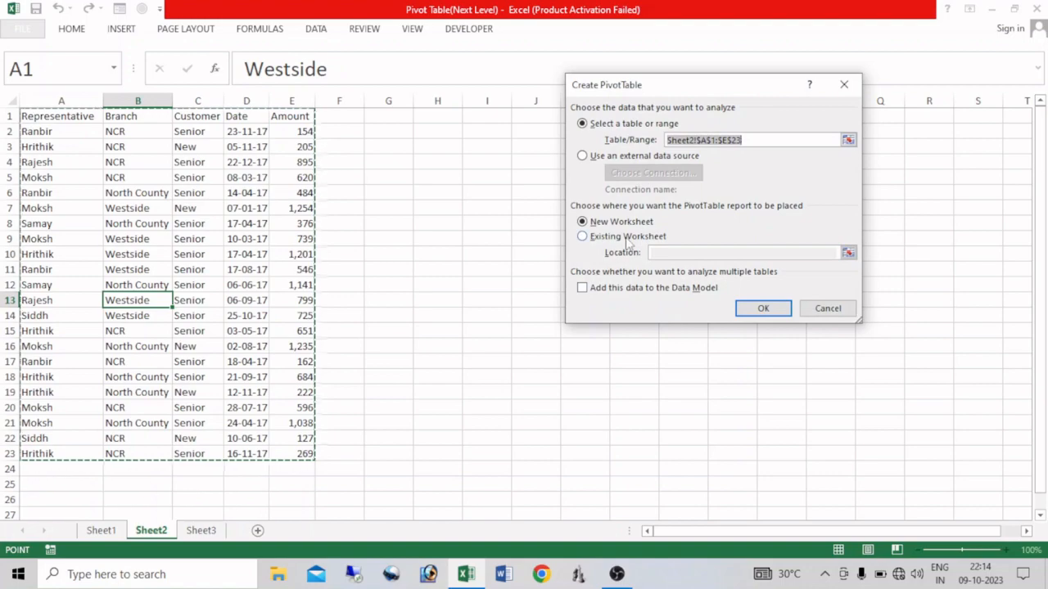
{"action": "left_click", "coordinate": [819, 310]}
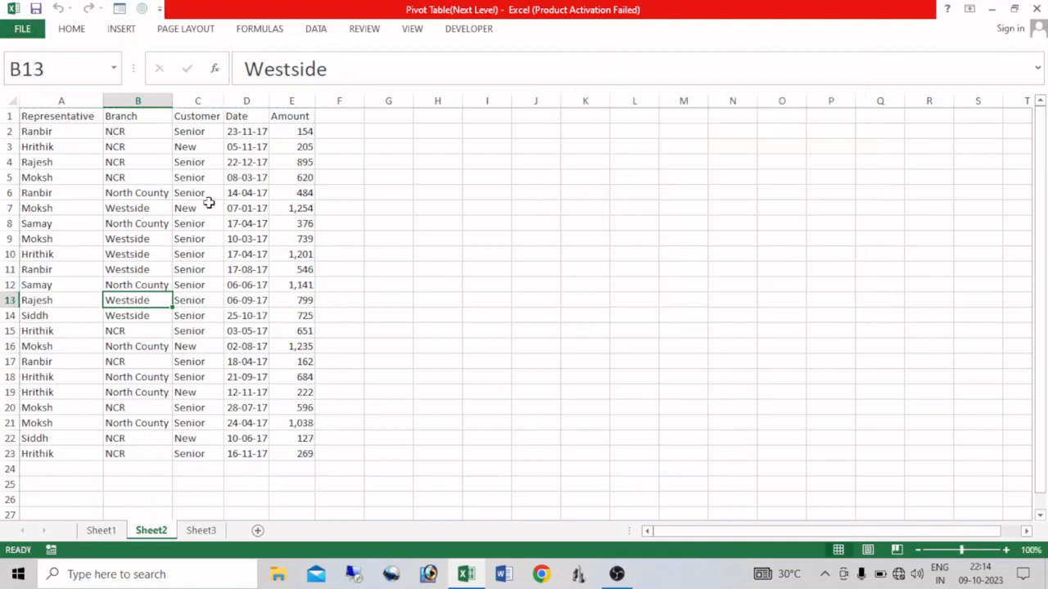
- Rename the Amount header in cell E1 of Sheet2 to Sales and select a cell within the data
{"action": "left_click", "coordinate": [285, 117]}
{"action": "type", "text": "Sales"}
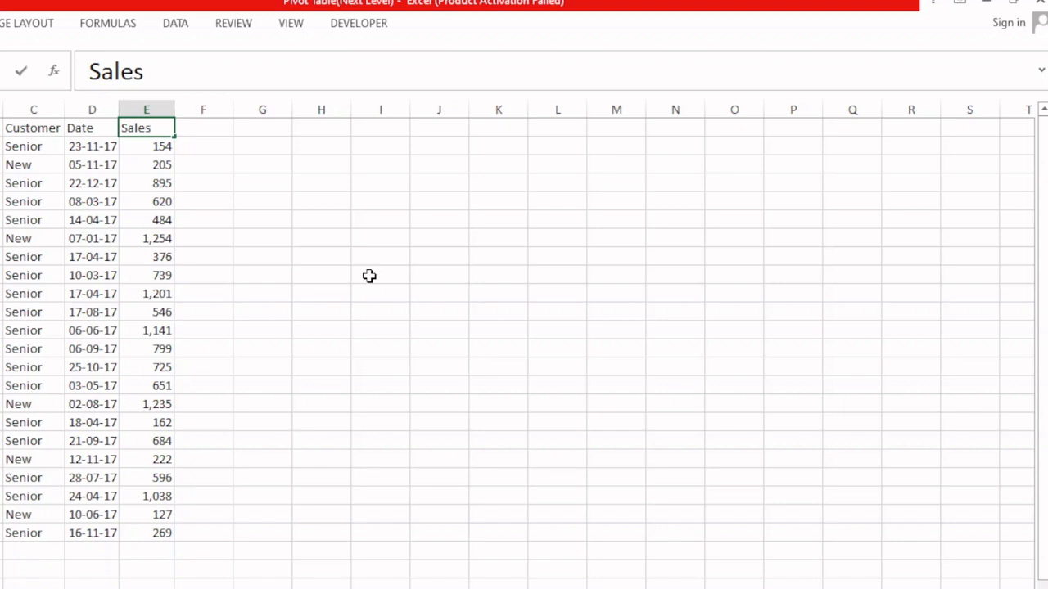
{"action": "key", "text": "Return"}
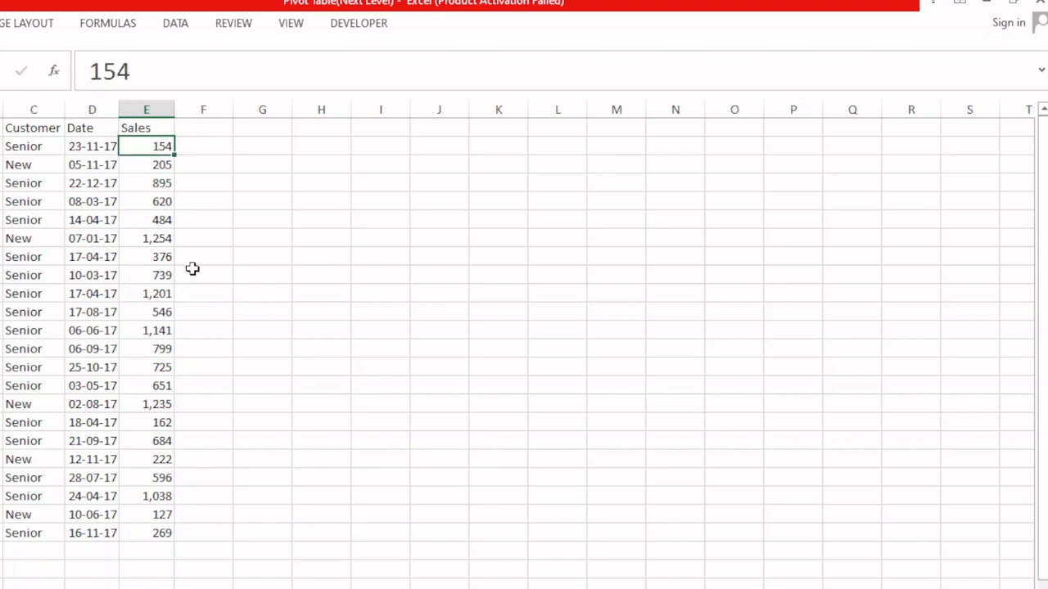
{"action": "left_click", "coordinate": [115, 274]}
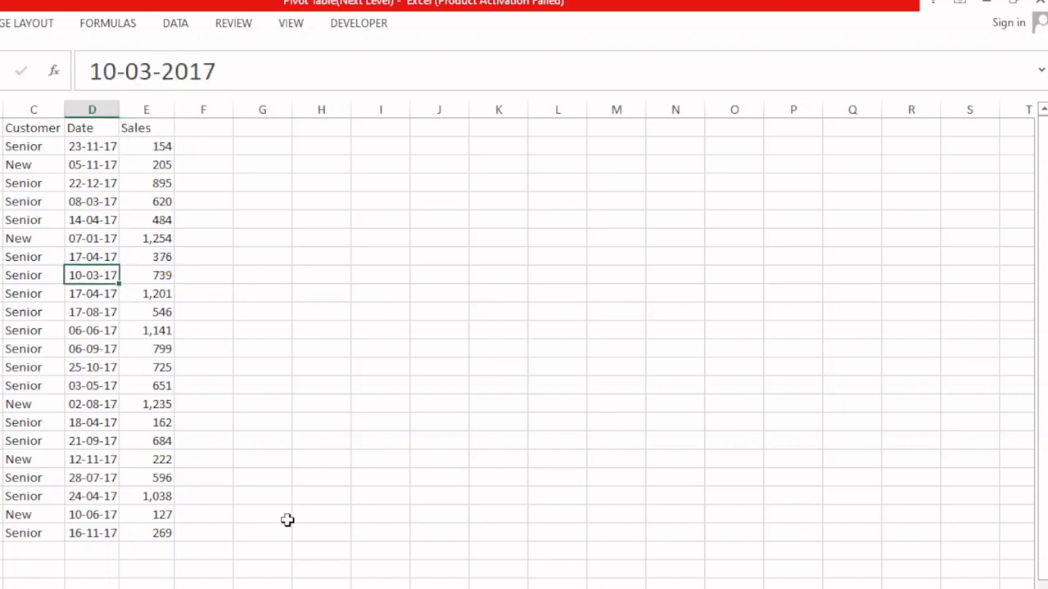
- Insert a pivot table from Sheet2 range A1:E23 on the existing worksheet at cell G1
{"action": "key", "text": "alt+n"}
{"action": "key", "text": "v"}
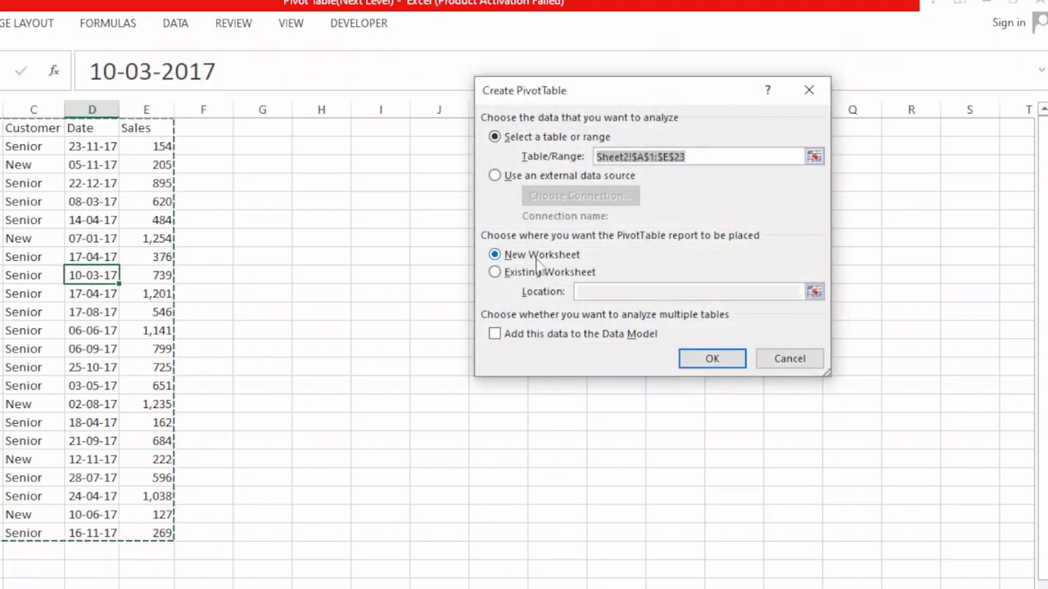
{"action": "left_click", "coordinate": [540, 272]}
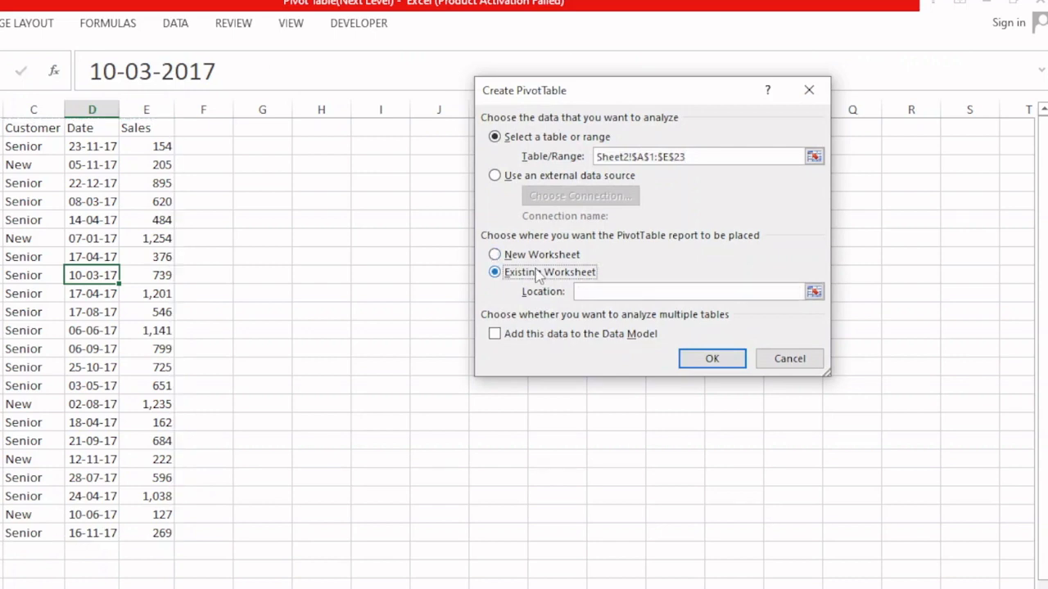
{"action": "left_click", "coordinate": [278, 145]}
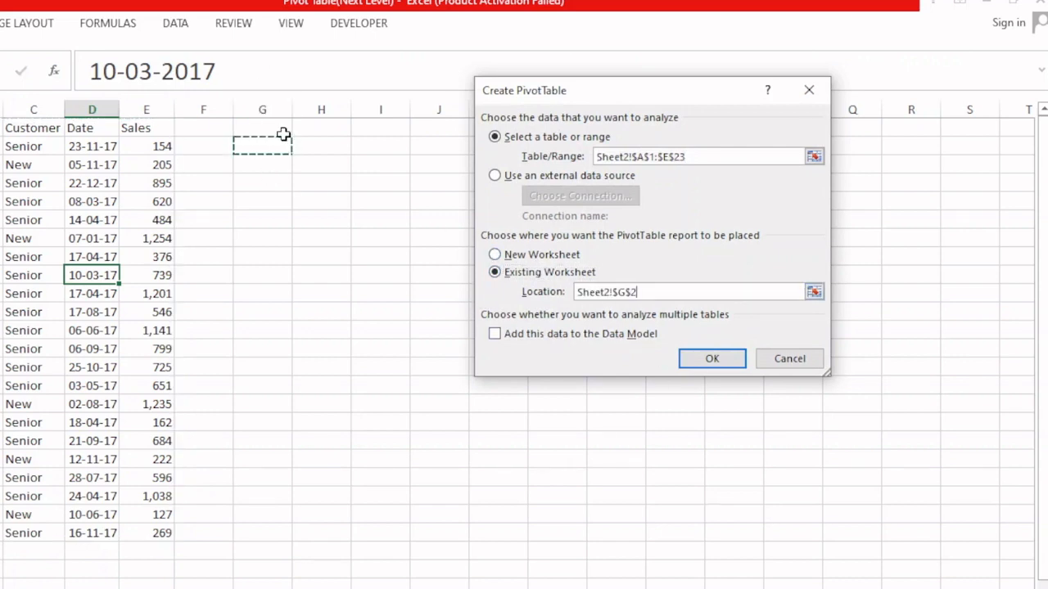
{"action": "left_click", "coordinate": [711, 358]}
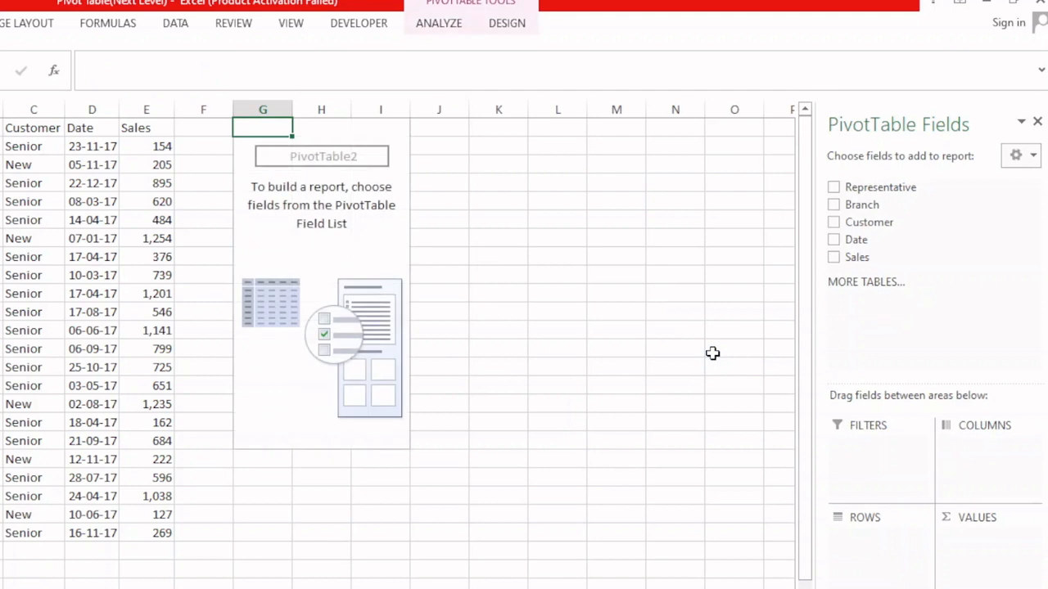
- Add Representative as the pivot table's rows and Sales as its summed values
{"action": "left_click", "coordinate": [833, 187]}
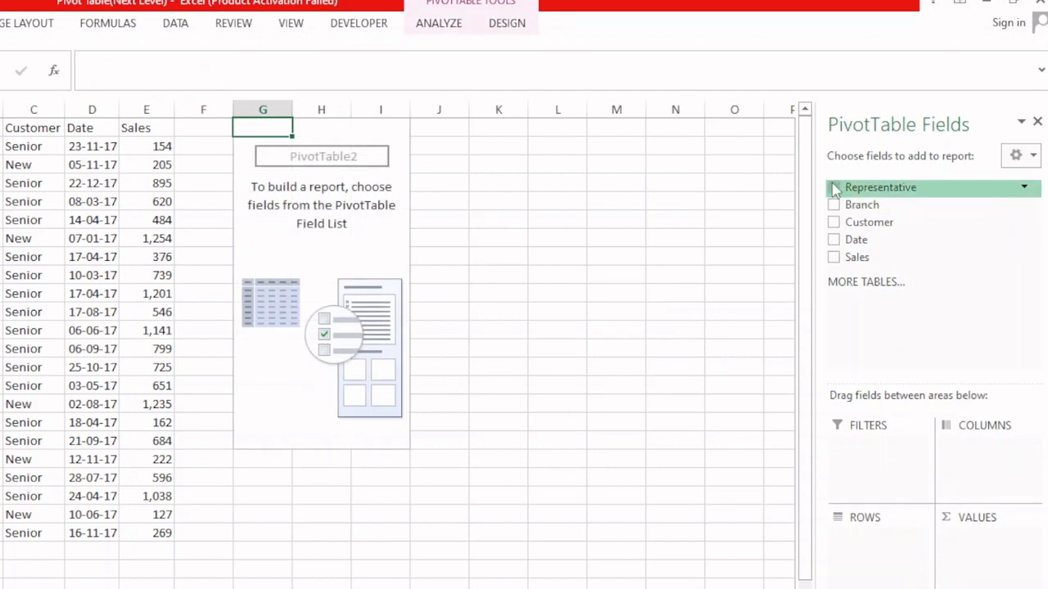
{"action": "left_click", "coordinate": [833, 257]}
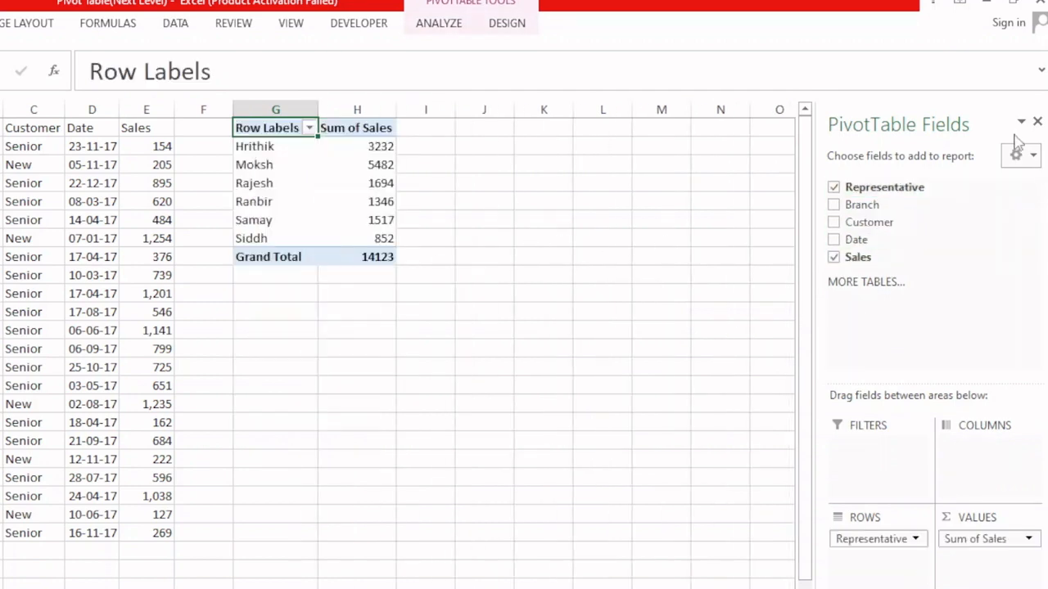
{"action": "left_click", "coordinate": [346, 188]}
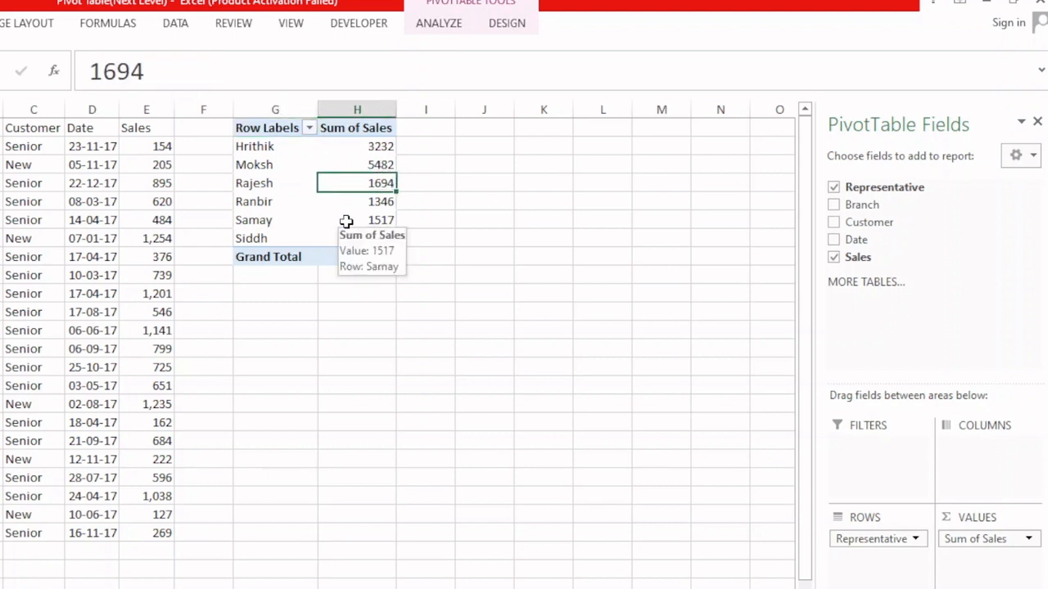
{"action": "left_click", "coordinate": [363, 148]}
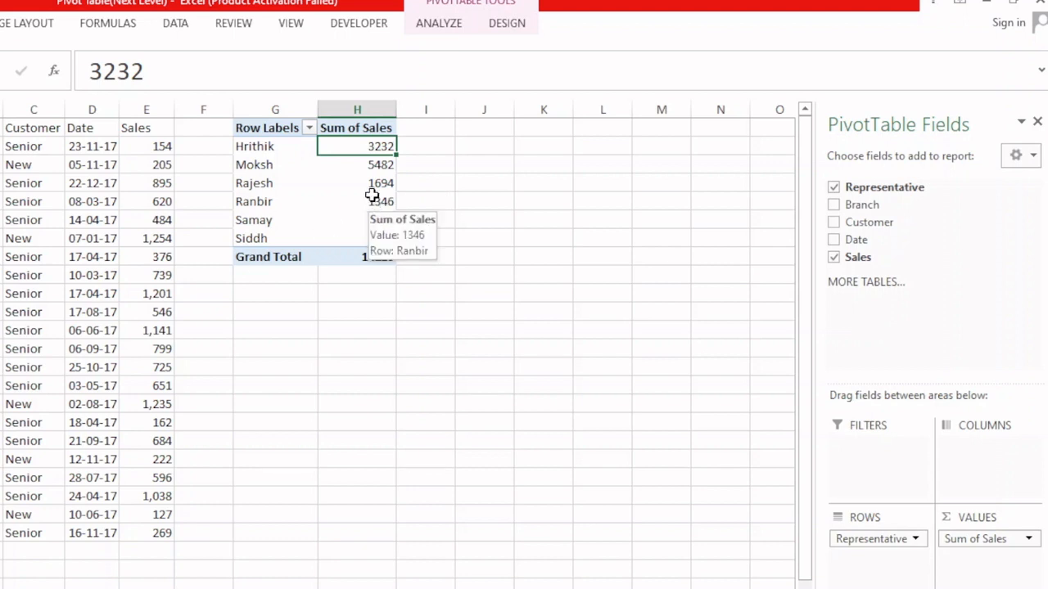
- Start a calculated field for the Sheet2 pivot table and name it Discount
{"action": "left_click", "coordinate": [369, 124]}
{"action": "left_click", "coordinate": [363, 200]}
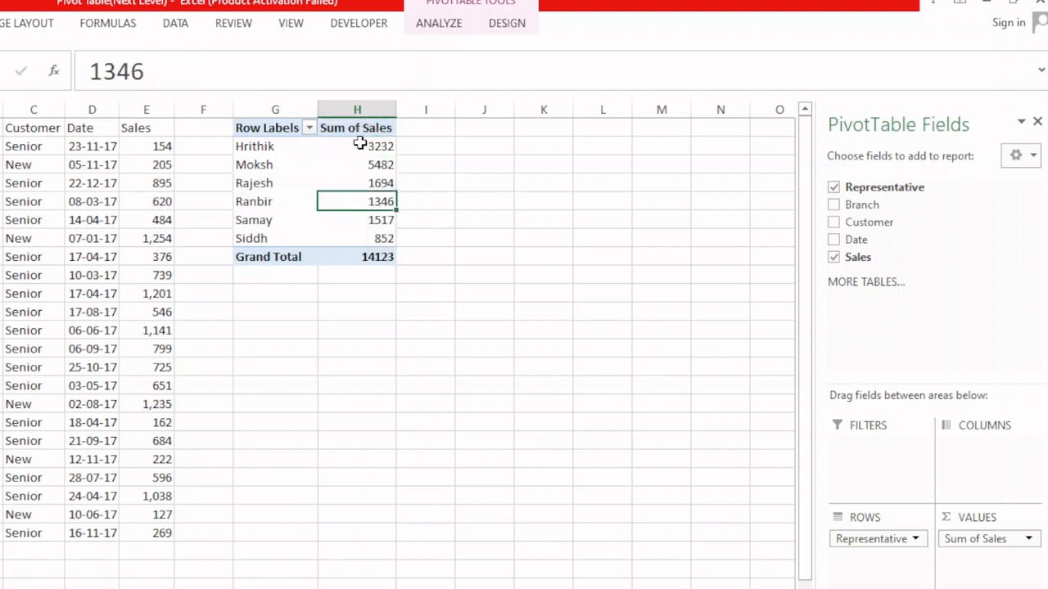
{"action": "left_click", "coordinate": [363, 129]}
{"action": "left_click", "coordinate": [442, 26]}
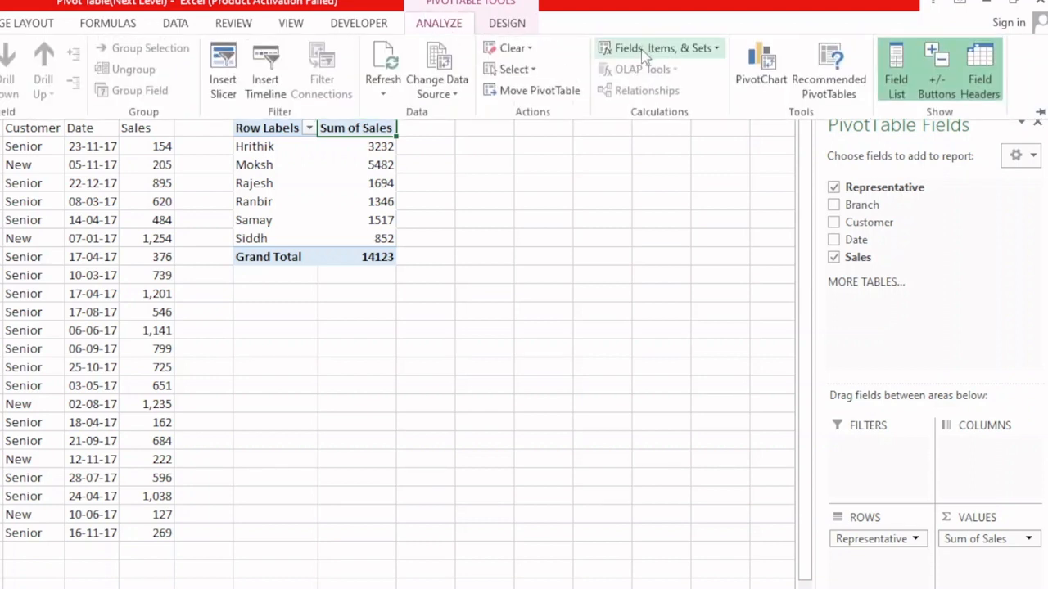
{"action": "left_click", "coordinate": [647, 50]}
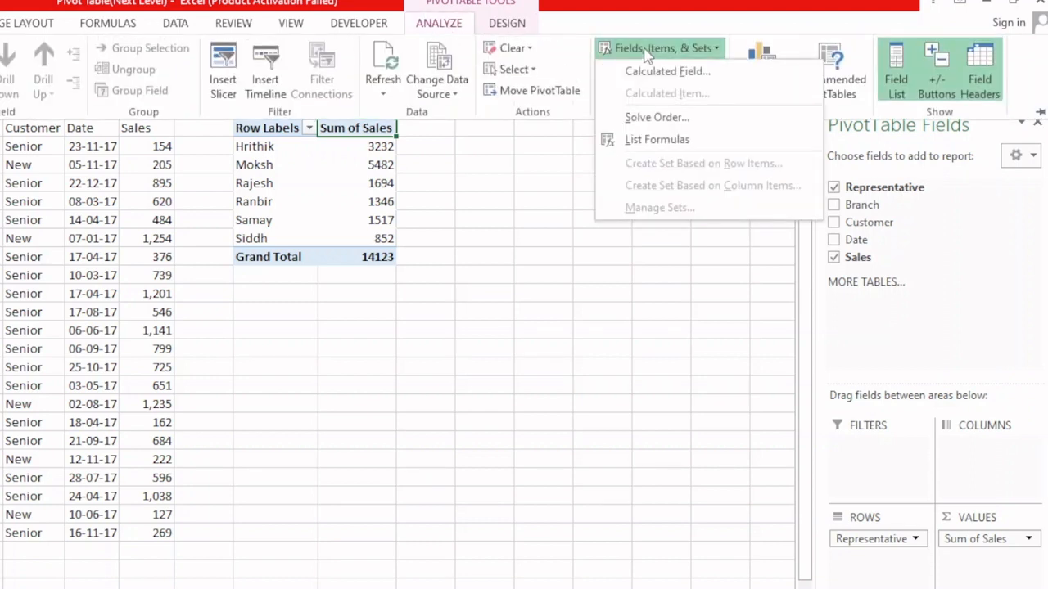
{"action": "left_click", "coordinate": [661, 74]}
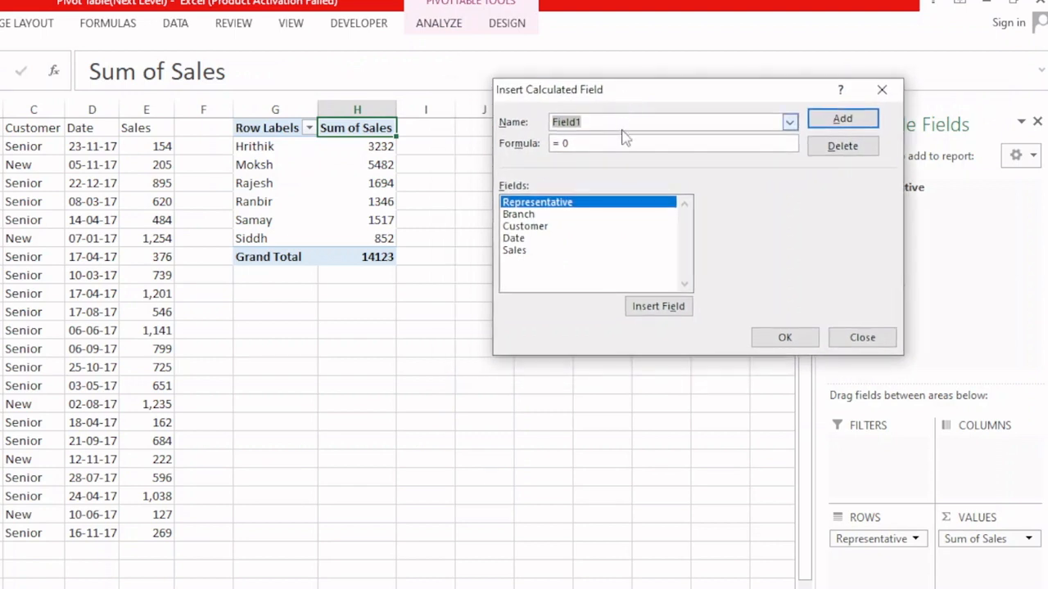
{"action": "type", "text": "Discount"}
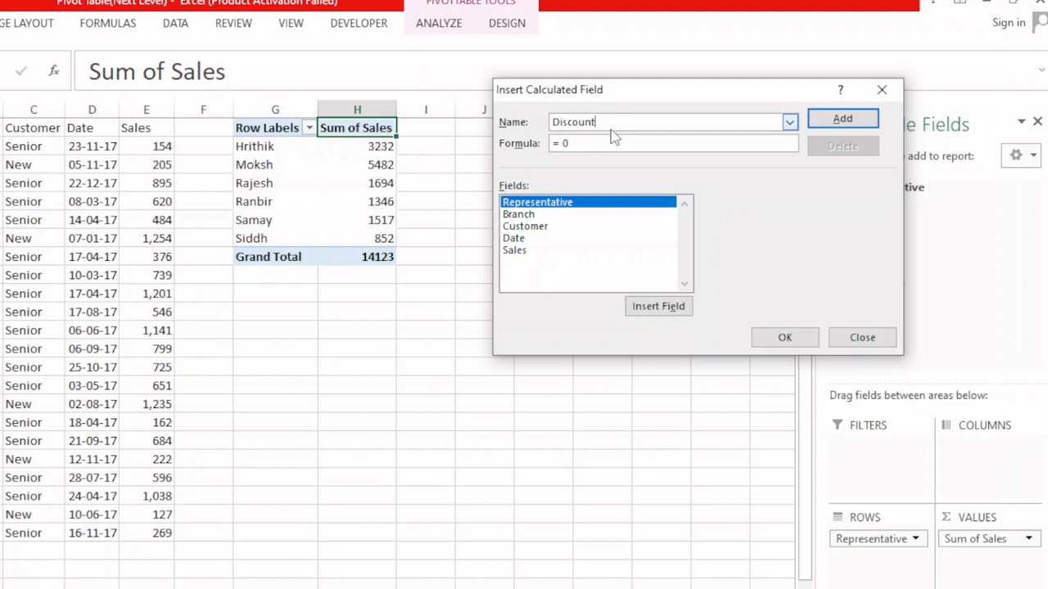
- Set the Discount formula to =if(Sales>1500, Sales*5%,0) and add the field to the pivot table
{"action": "key", "text": "Tab"}
{"action": "type", "text": "=if("}
{"action": "double_click", "coordinate": [518, 250]}
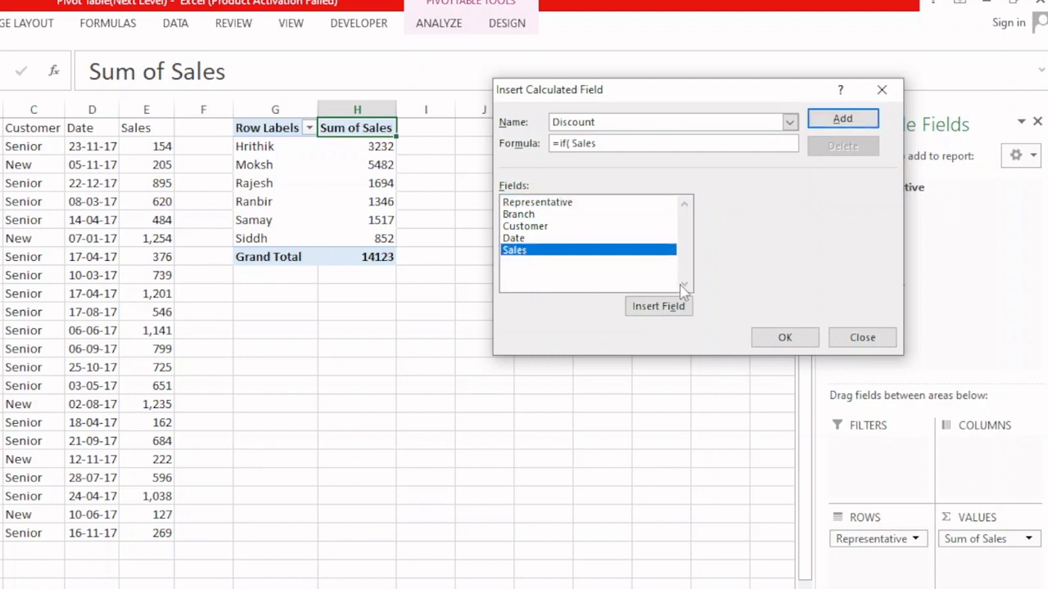
{"action": "type", "text": "> 1500"}
{"action": "type", "text": ","}
{"action": "double_click", "coordinate": [558, 260]}
{"action": "type", "text": "*5%,0)"}
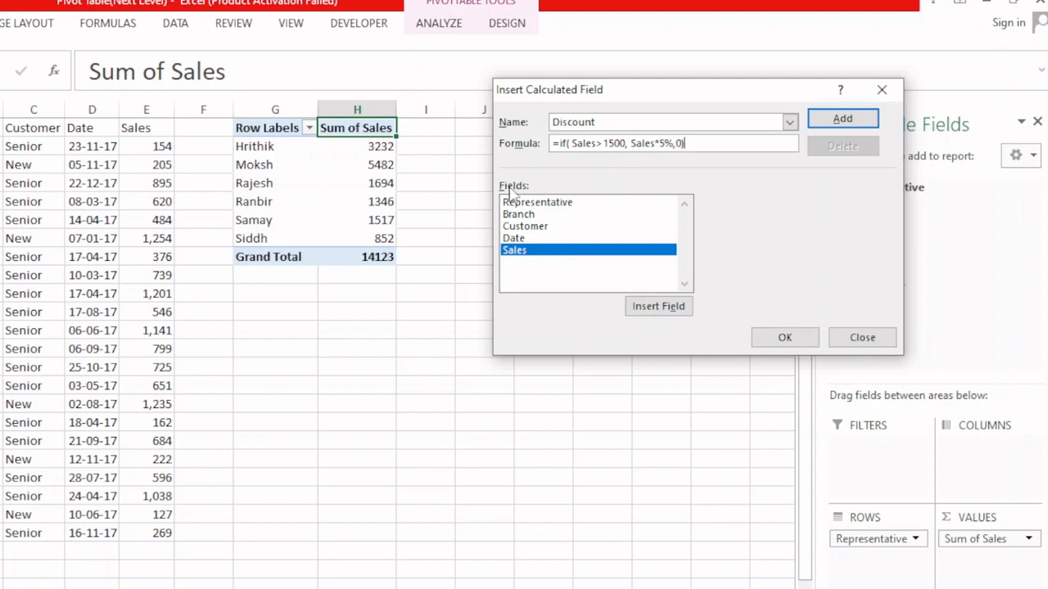
{"action": "left_click", "coordinate": [831, 121]}
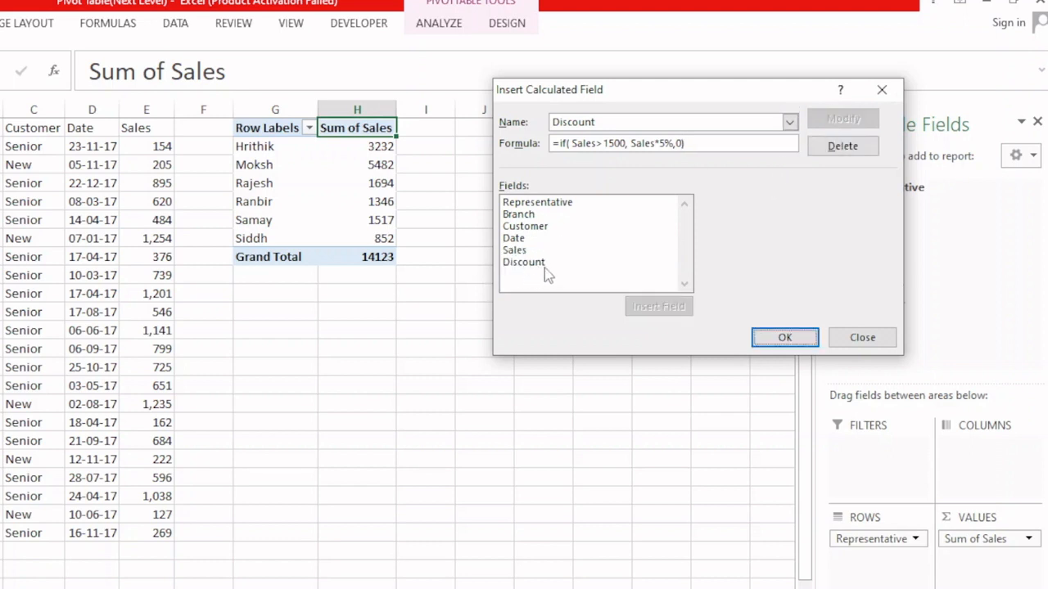
{"action": "left_click", "coordinate": [784, 337]}
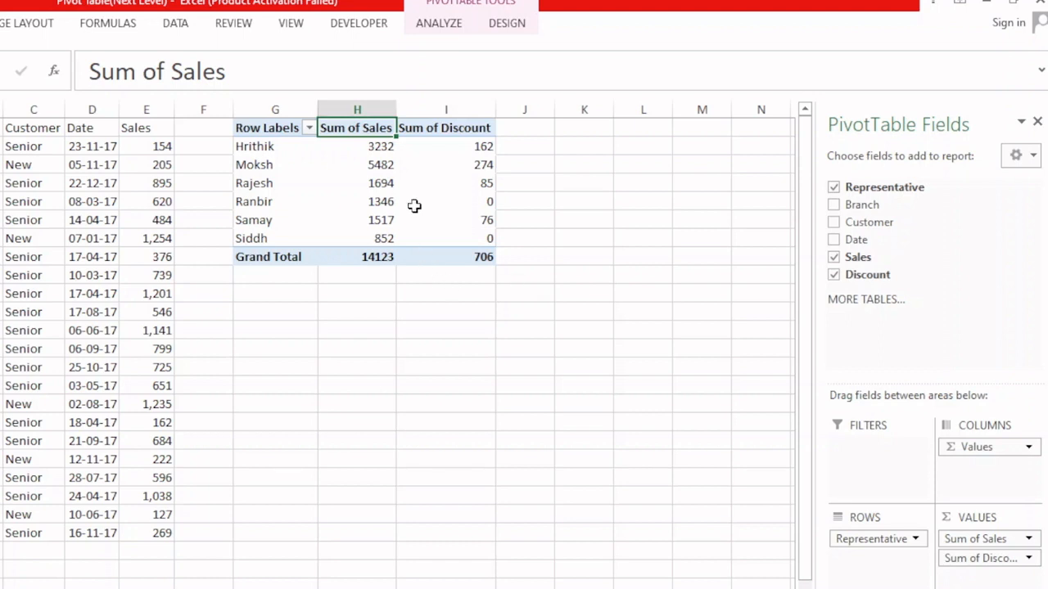
- Compare the representatives' Sum of Sales values with their Sum of Discount values in the pivot table
{"action": "left_click", "coordinate": [382, 148]}
{"action": "left_click", "coordinate": [377, 166]}
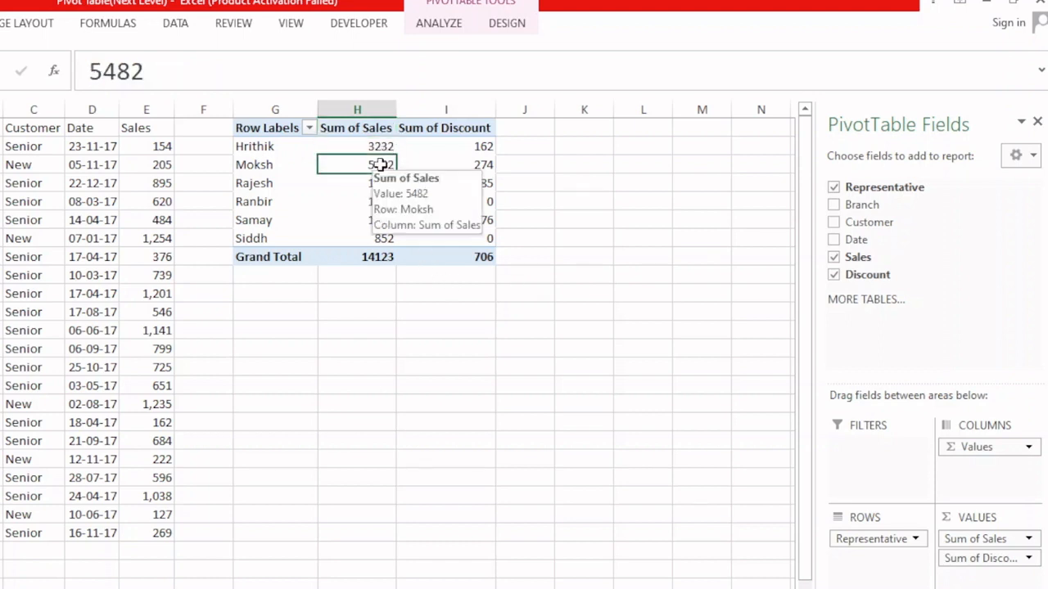
{"action": "left_click", "coordinate": [488, 184]}
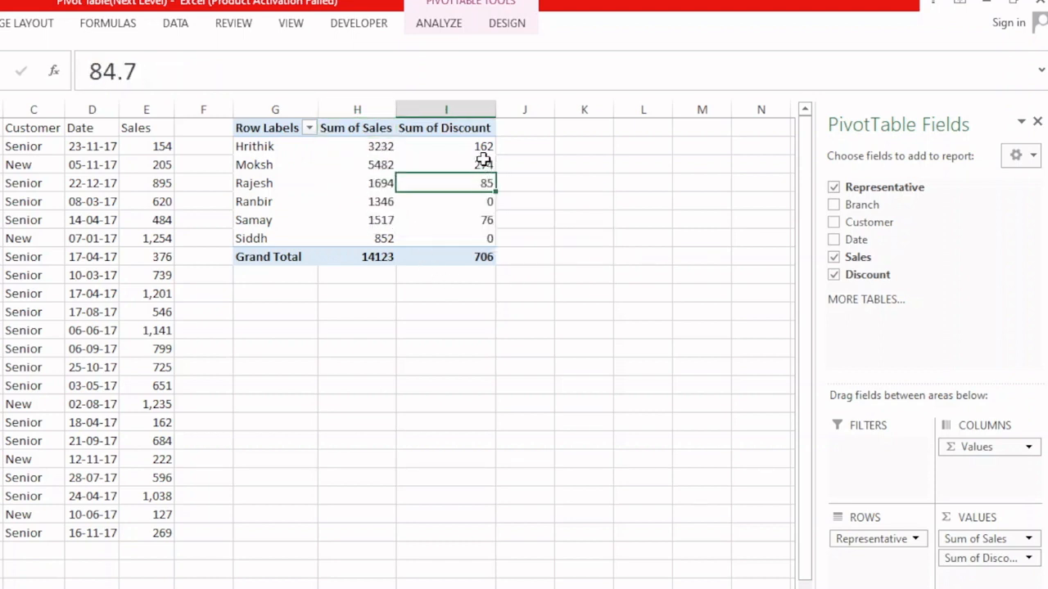
{"action": "left_click", "coordinate": [484, 163]}
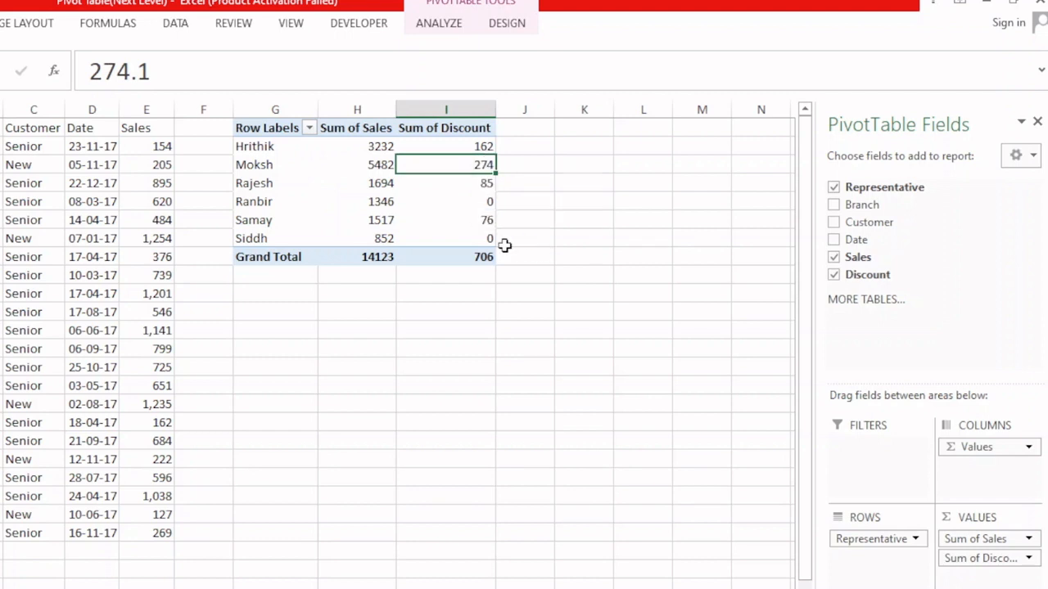
{"action": "left_click", "coordinate": [395, 232]}
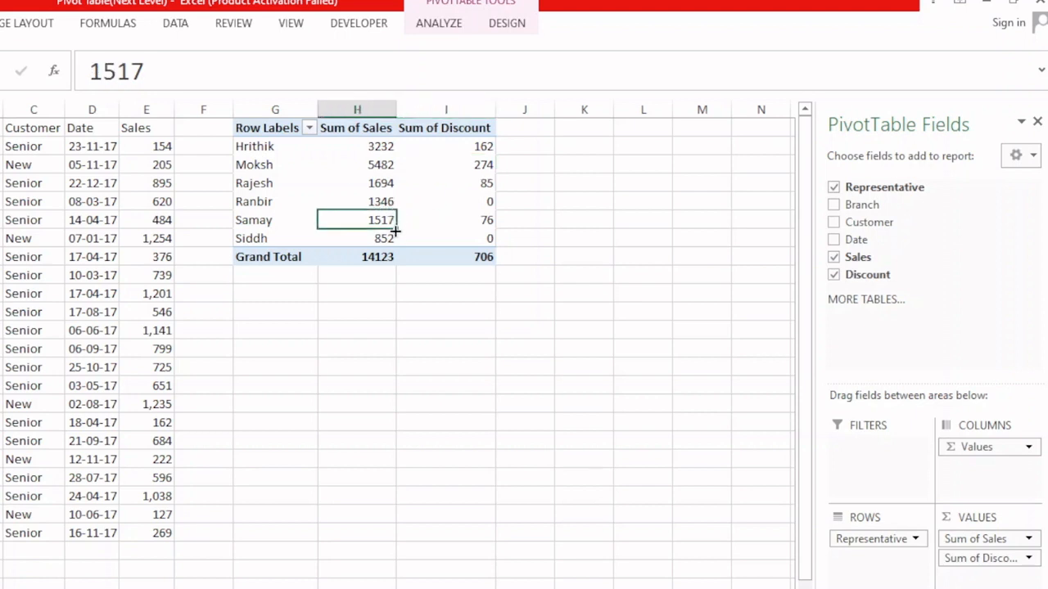
{"action": "left_click", "coordinate": [384, 238]}
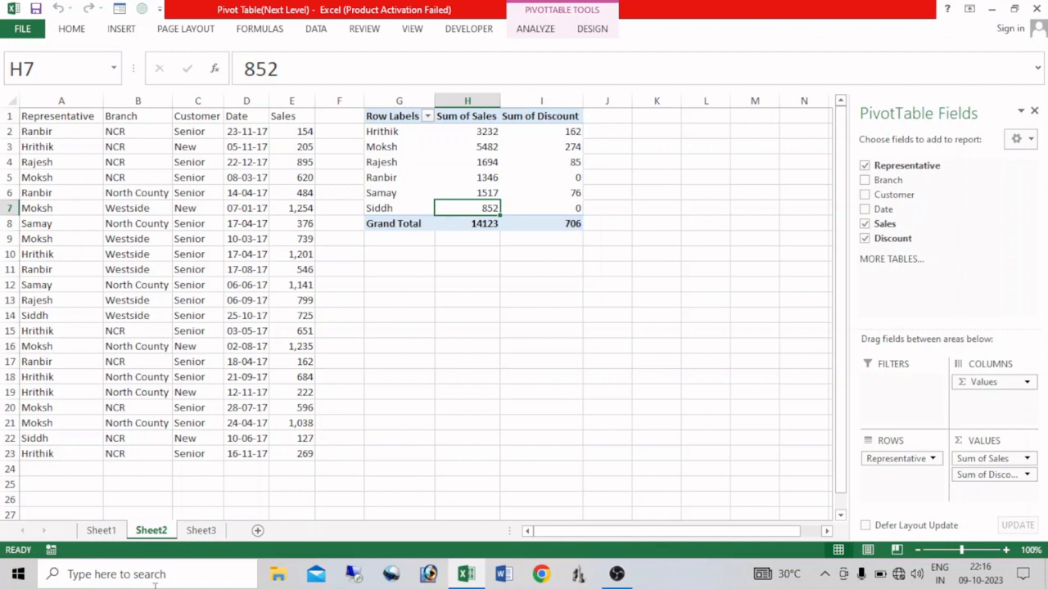
- Switch to Sheet3 and insert a pivot table from range A1:D36 on the existing worksheet at cell F1
{"action": "left_click", "coordinate": [203, 533]}
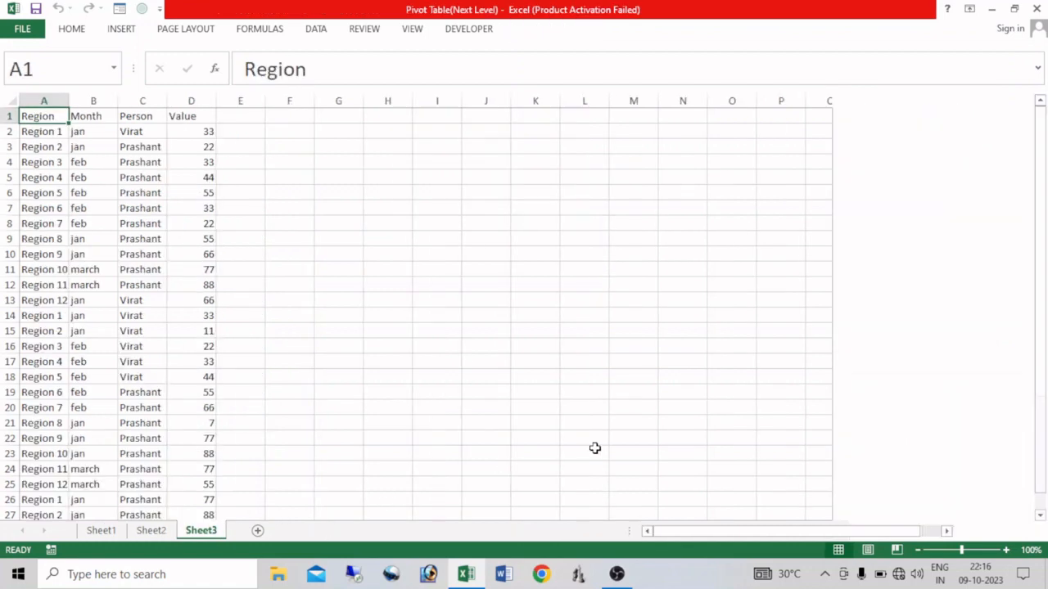
{"action": "left_click", "coordinate": [115, 254]}
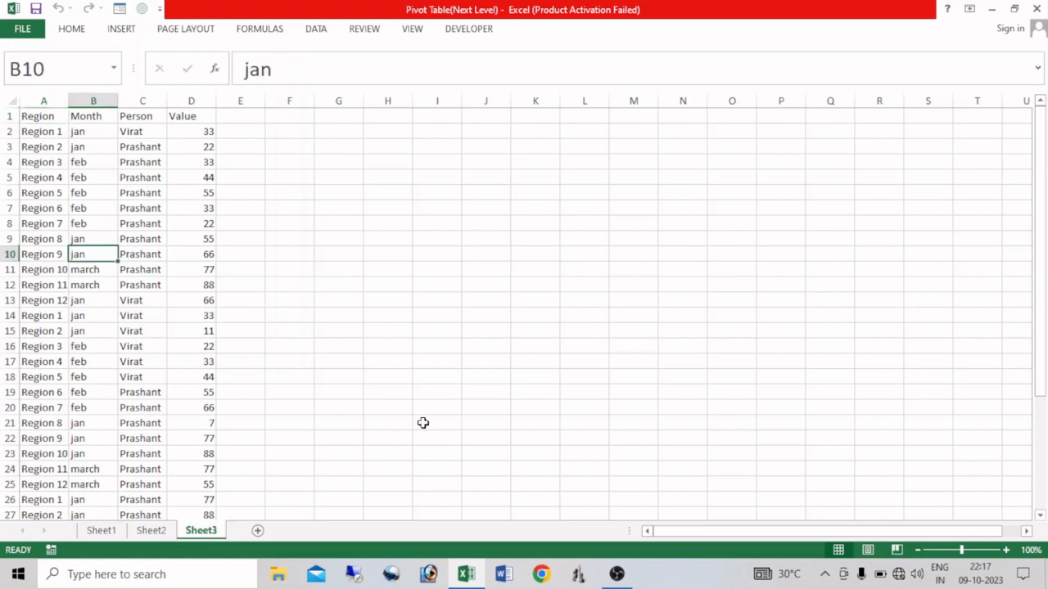
{"action": "key", "text": "alt+n"}
{"action": "key", "text": "v"}
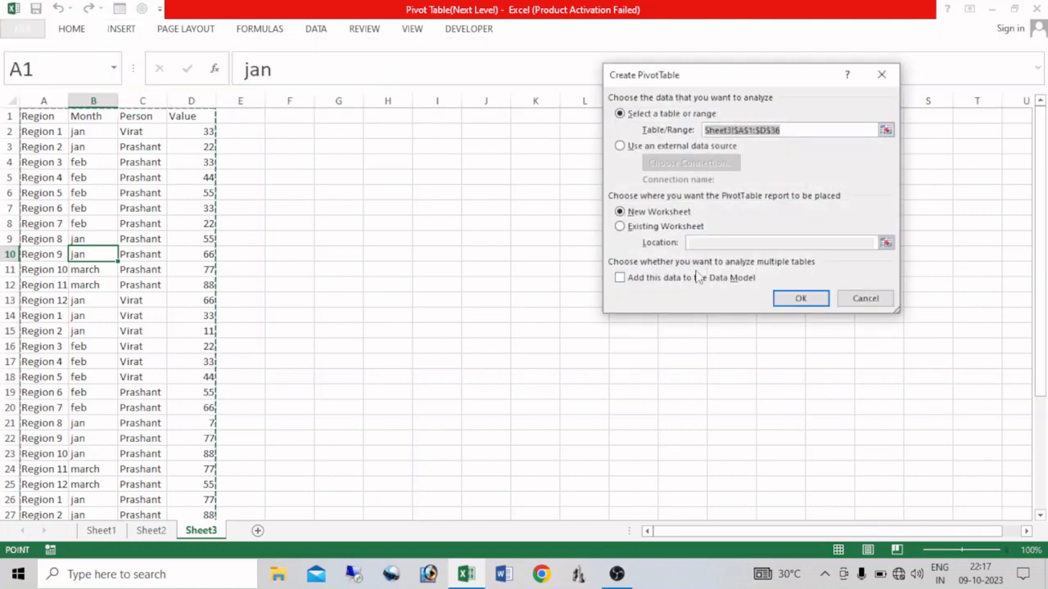
{"action": "left_click", "coordinate": [679, 229]}
{"action": "left_click", "coordinate": [289, 116]}
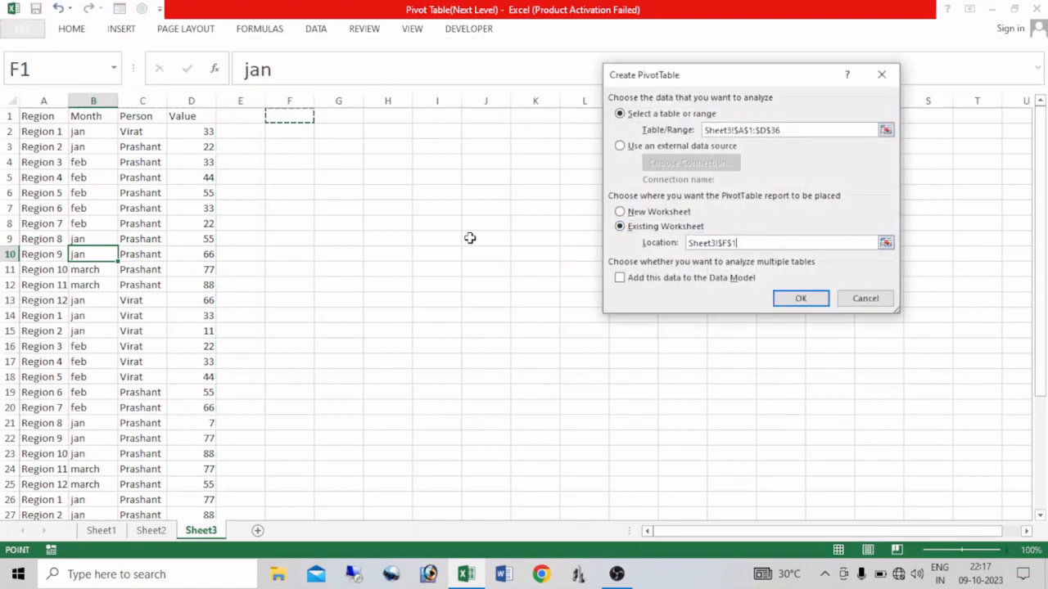
{"action": "left_click", "coordinate": [799, 300]}
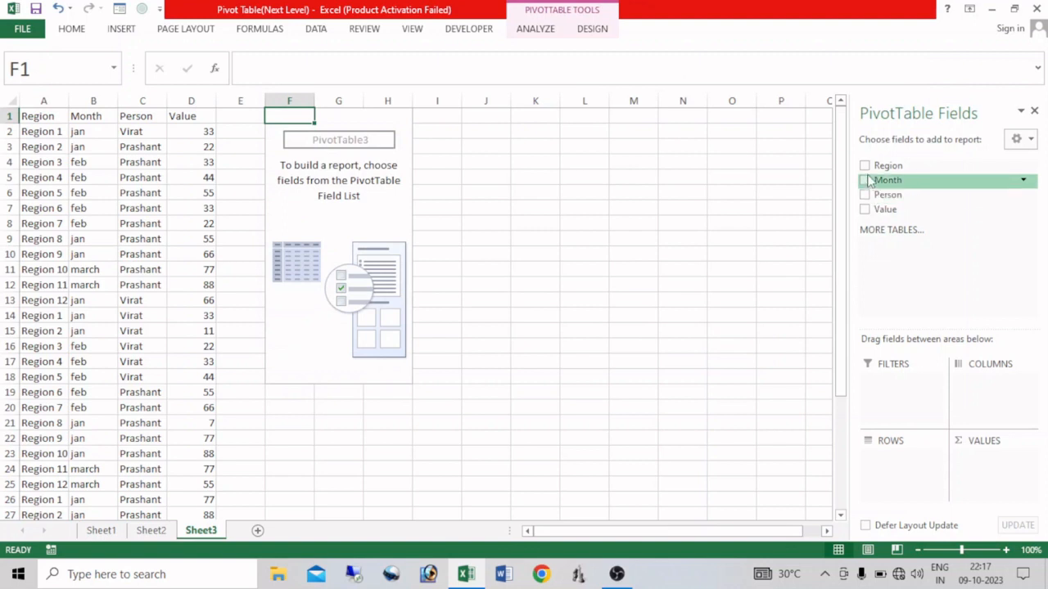
- Lay out the pivot table with Region and Person as nested rows, Month as columns and the sum of Value as values
{"action": "left_click_drag", "start_coordinate": [865, 169], "coordinate": [886, 460]}
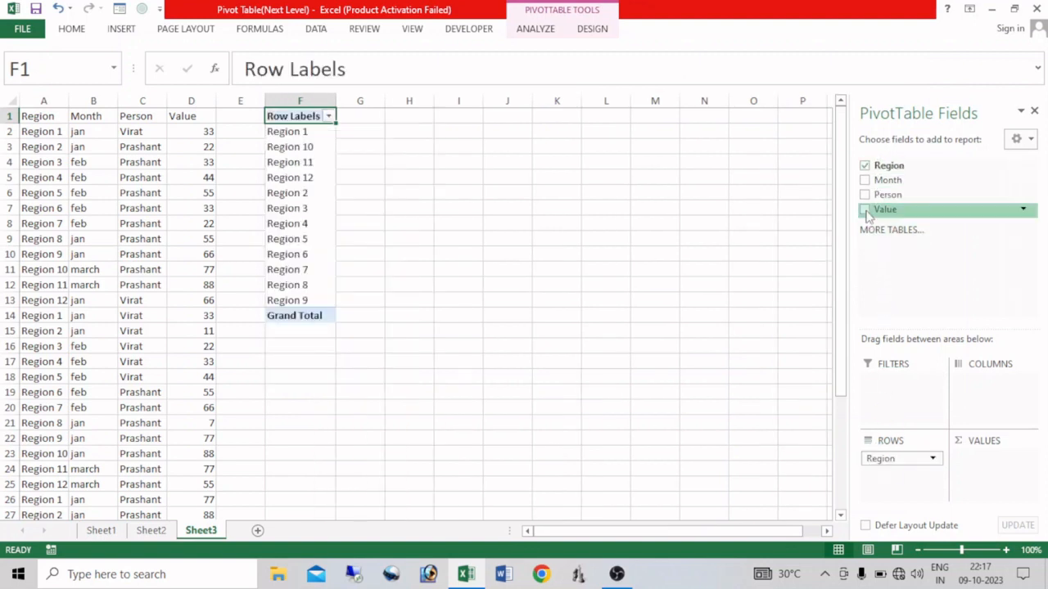
{"action": "left_click_drag", "start_coordinate": [872, 181], "coordinate": [982, 383]}
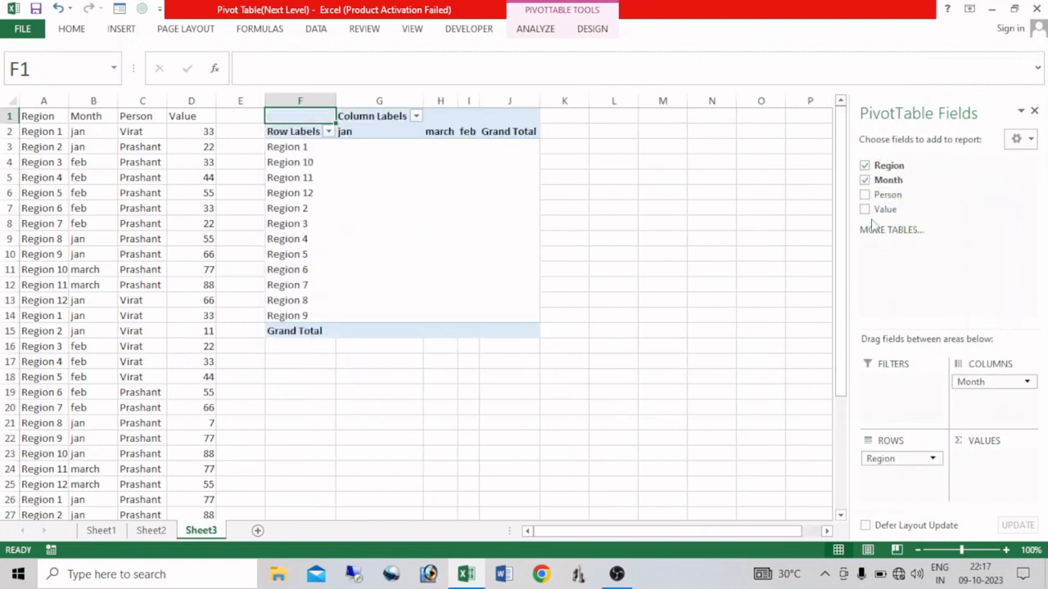
{"action": "left_click_drag", "start_coordinate": [884, 210], "coordinate": [1003, 468]}
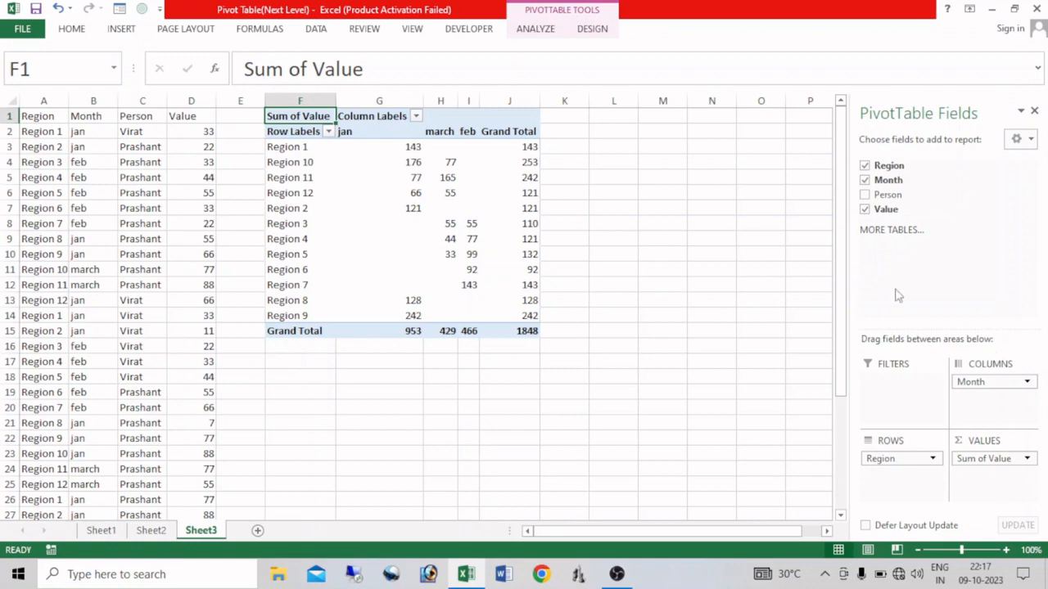
{"action": "left_click_drag", "start_coordinate": [876, 198], "coordinate": [899, 485]}
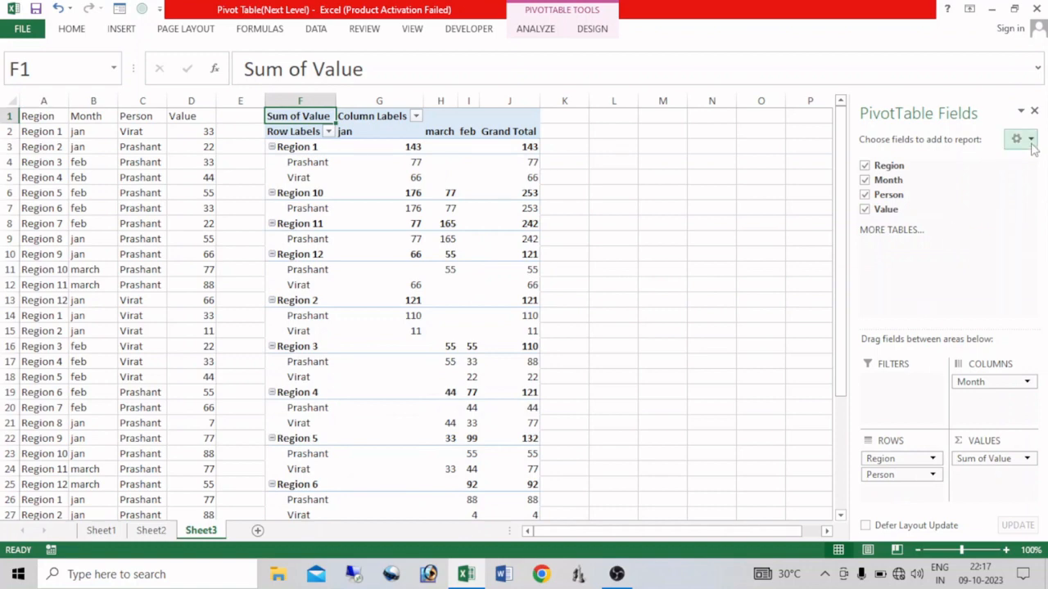
- Close the pivot table field list and select the second person under Region 1 in cell F5
{"action": "left_click", "coordinate": [343, 227]}
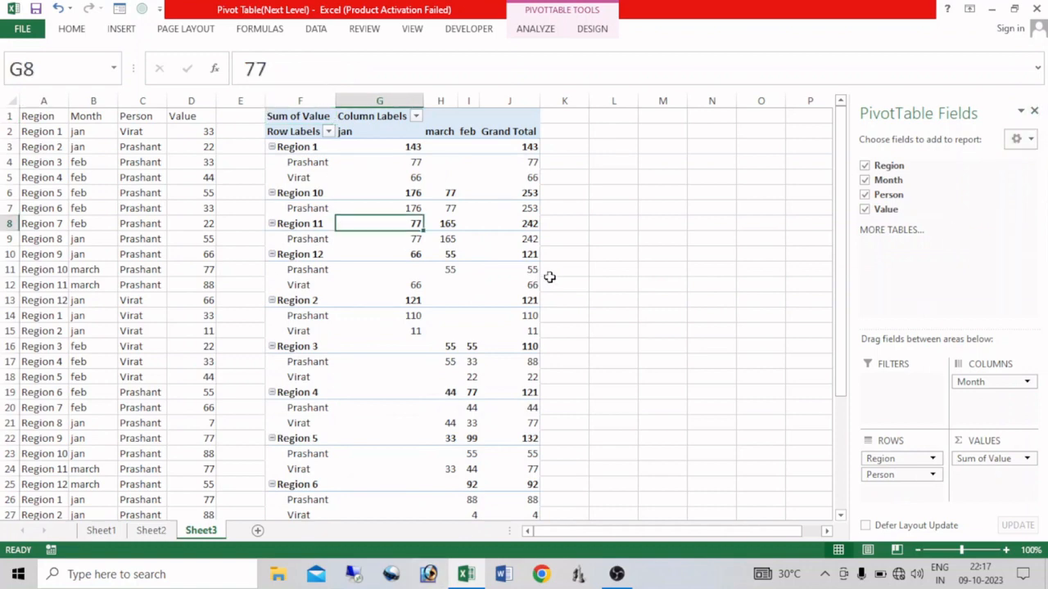
{"action": "left_click", "coordinate": [1033, 111]}
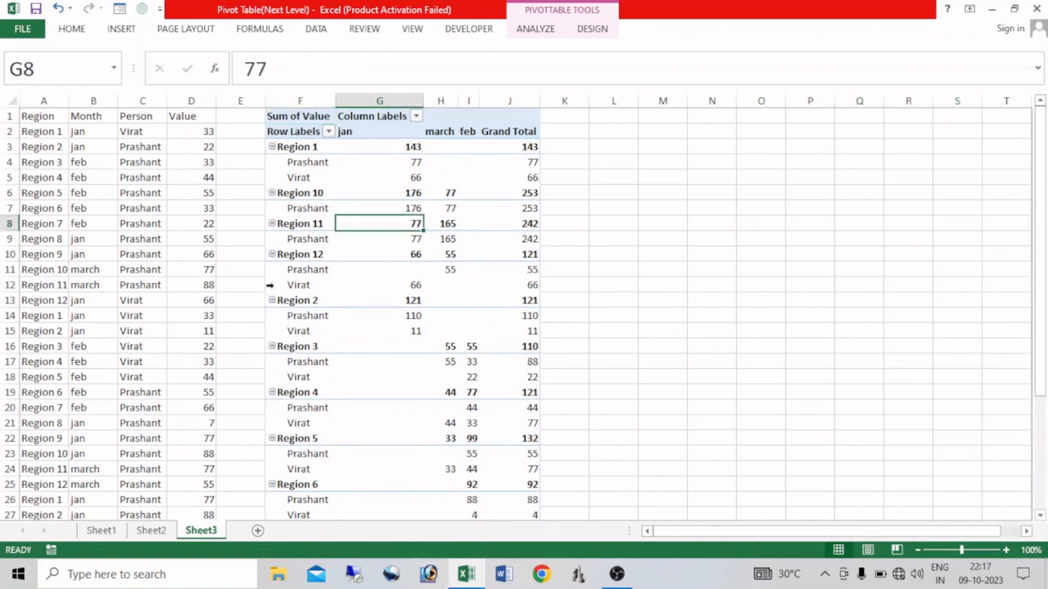
{"action": "mouse_move", "coordinate": [398, 282]}
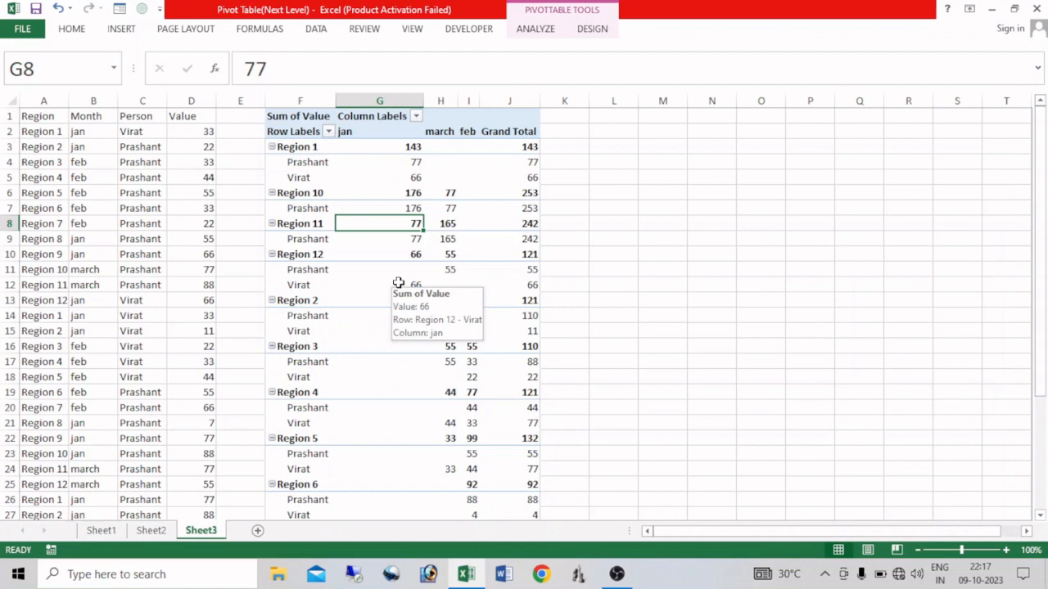
{"action": "left_click", "coordinate": [299, 179]}
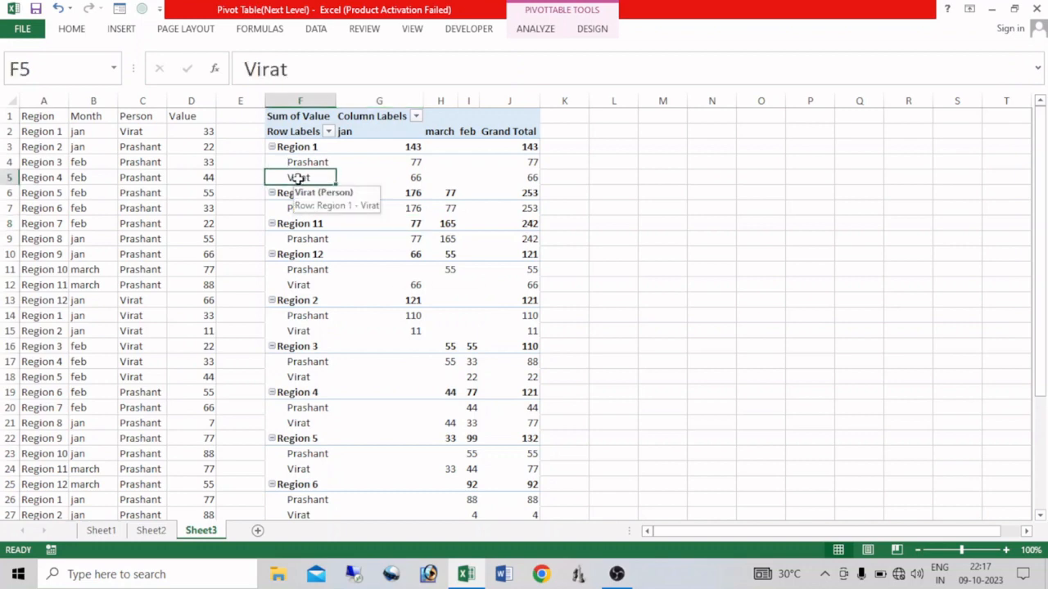
- Check which calculation options are available for the Person label in cell F5 of the Sheet3 pivot table
{"action": "mouse_move", "coordinate": [339, 215]}
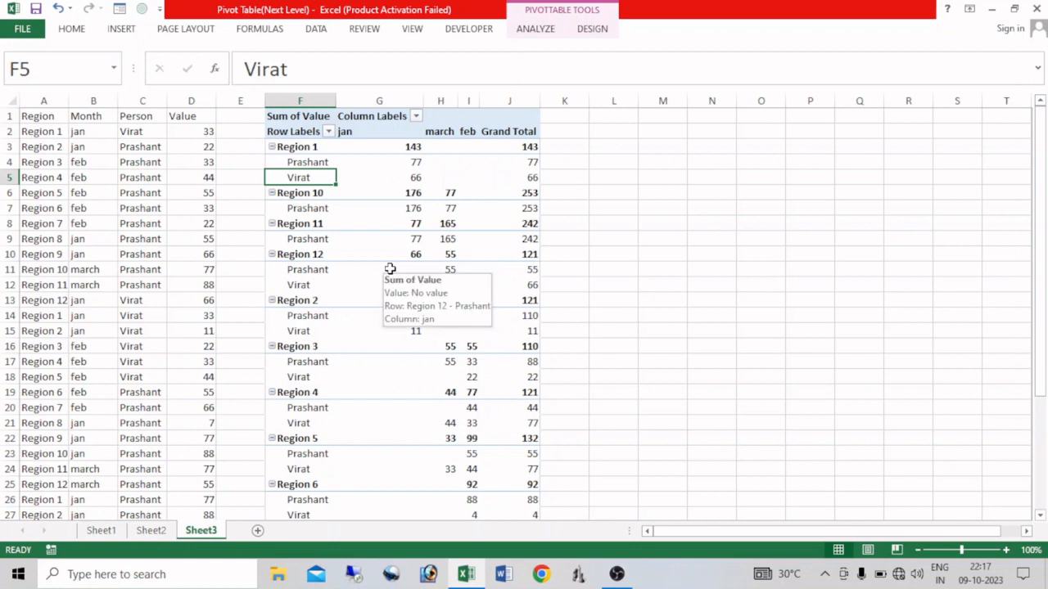
{"action": "mouse_move", "coordinate": [366, 241]}
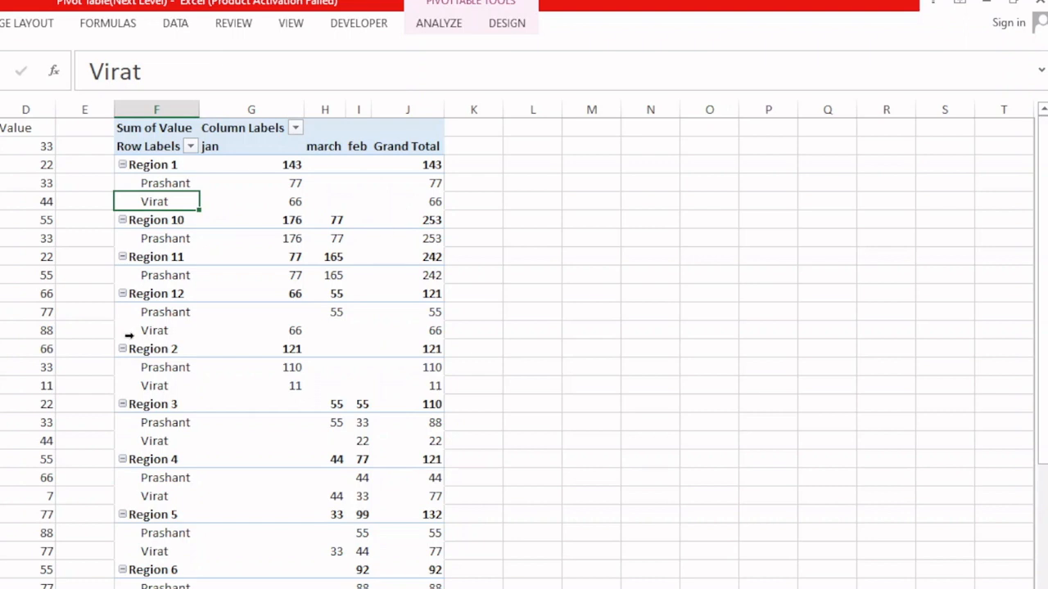
{"action": "left_click", "coordinate": [159, 190]}
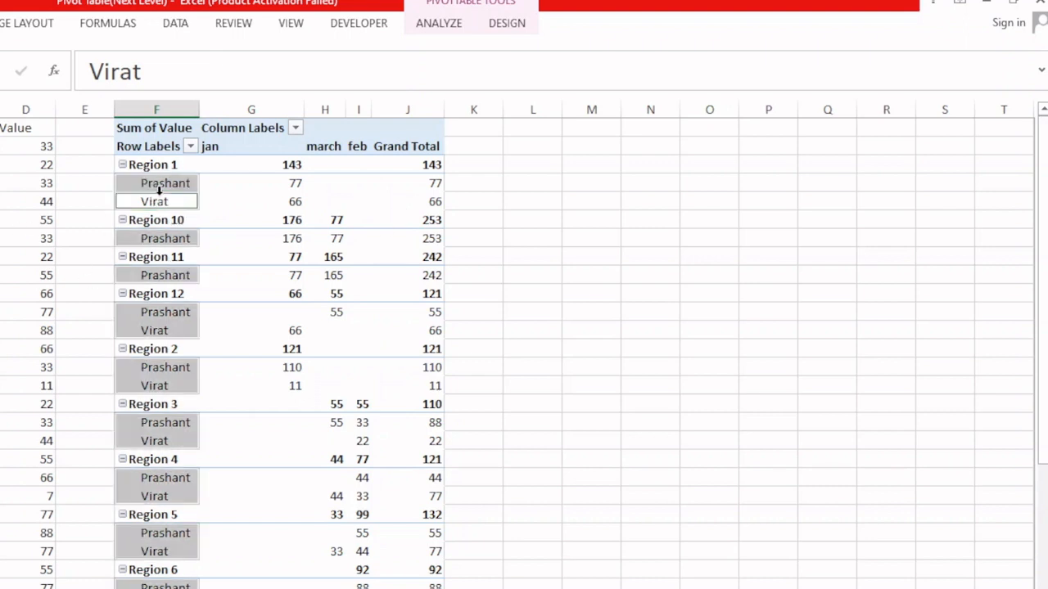
{"action": "left_click", "coordinate": [155, 201]}
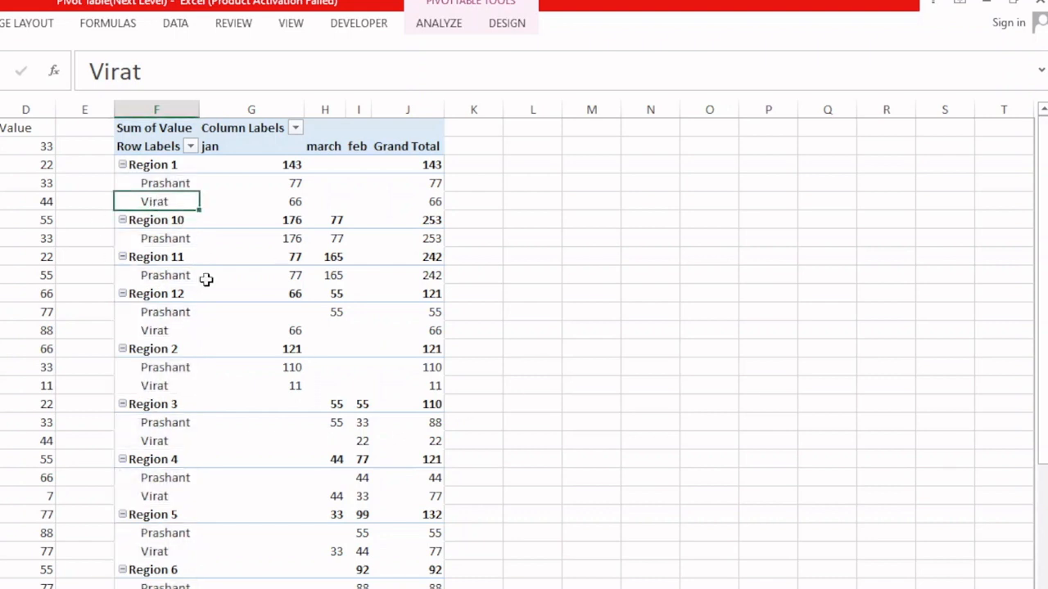
{"action": "left_click", "coordinate": [434, 24]}
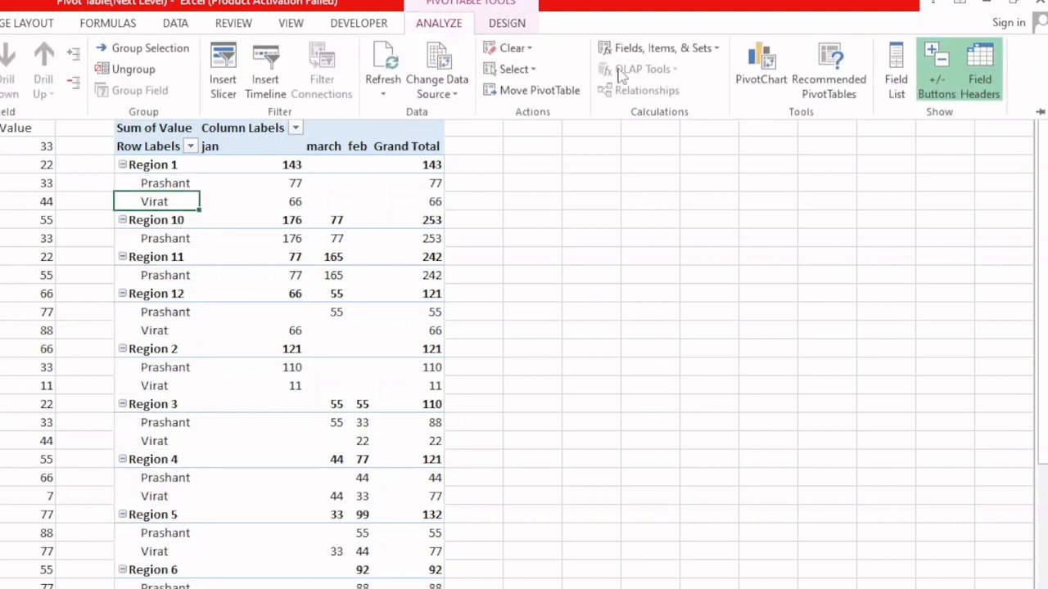
{"action": "left_click", "coordinate": [718, 51]}
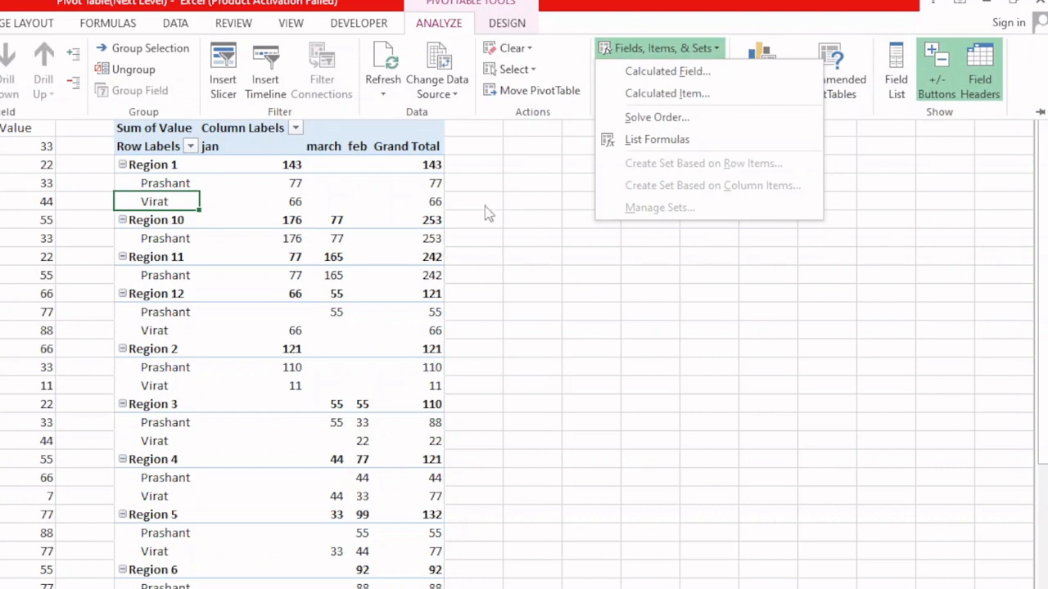
{"action": "left_click", "coordinate": [472, 188]}
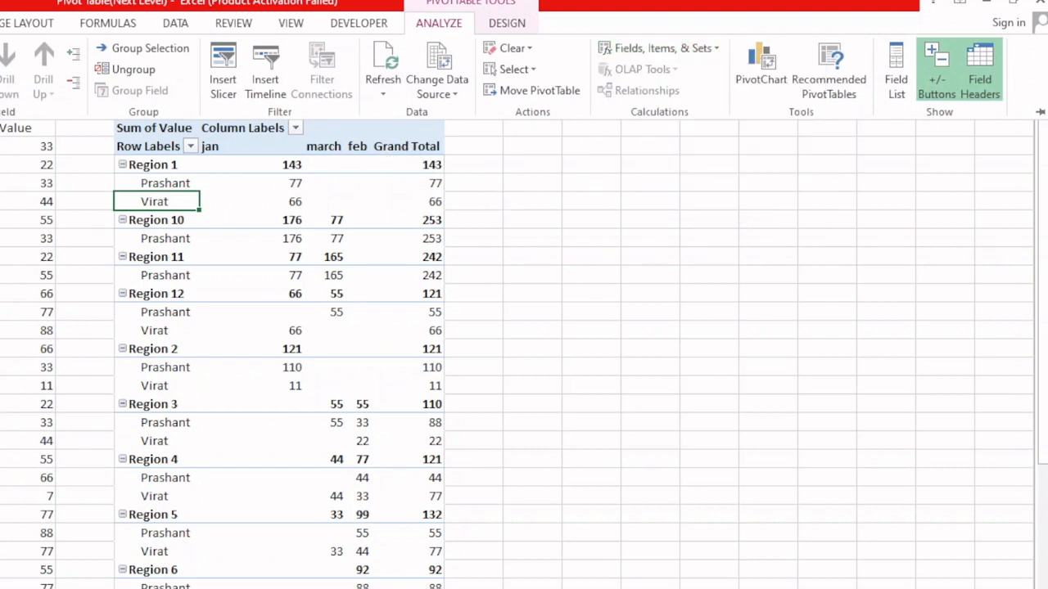
{"action": "key", "text": "Escape"}
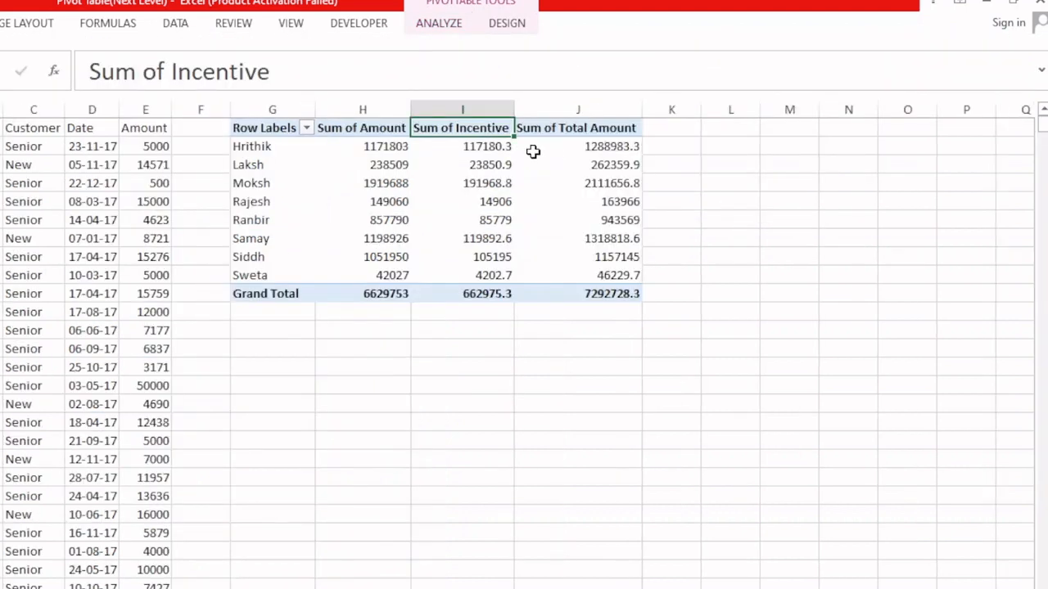
- Check the calculation options for the Sum of Total Amount heading in the Amount pivot table and return to Sheet3
{"action": "left_click", "coordinate": [598, 133]}
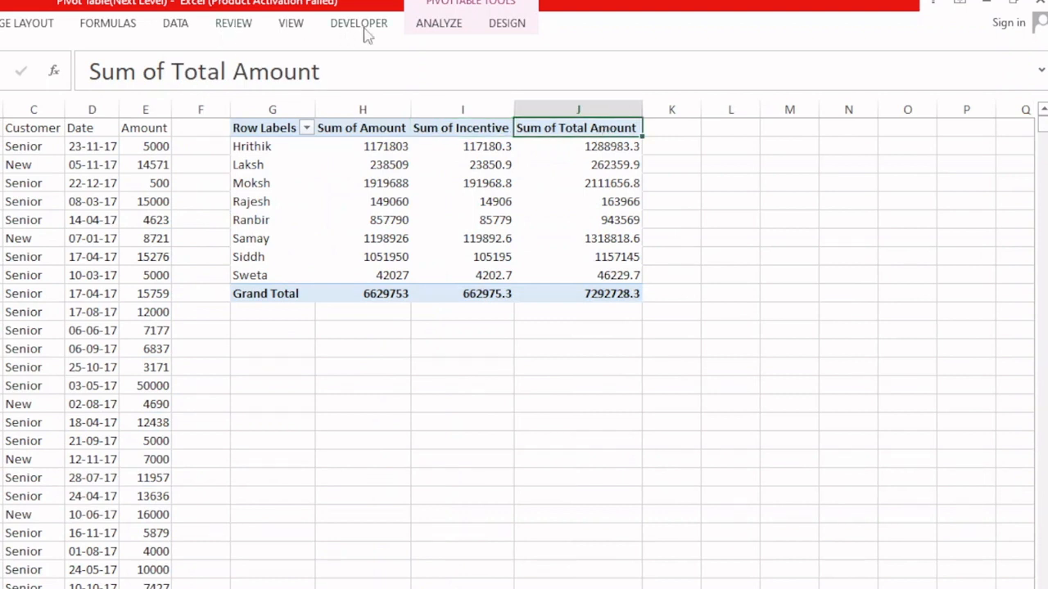
{"action": "left_click", "coordinate": [458, 26]}
{"action": "left_click", "coordinate": [704, 51]}
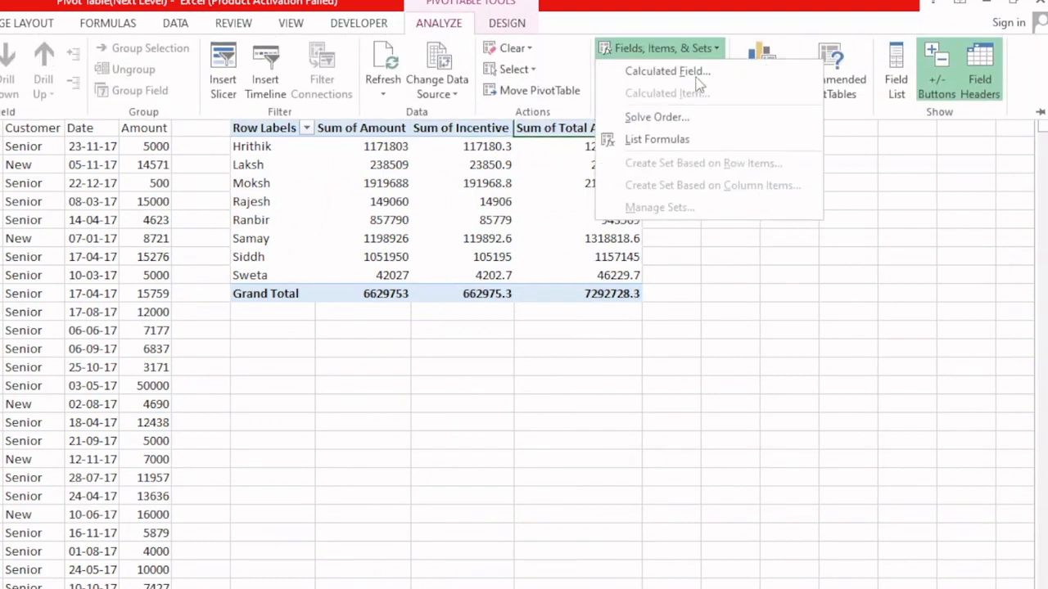
{"action": "key", "text": "Escape"}
{"action": "key", "text": "Escape"}
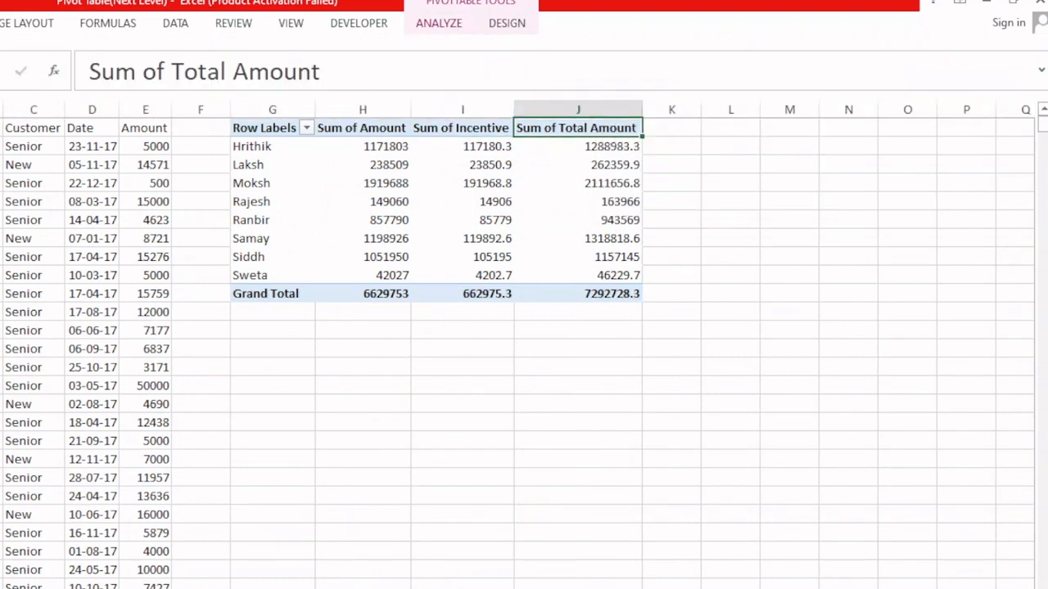
{"action": "key", "text": "ctrl+Page_Down"}
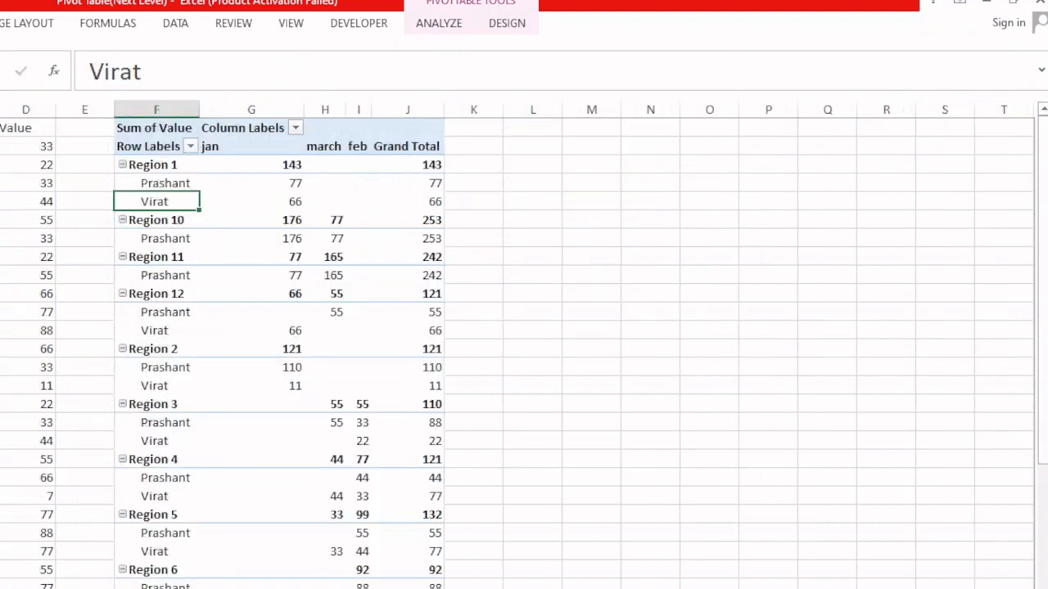
- Start a new calculated item in the Person field and name it "%of" followed by the second person's name
{"action": "left_click", "coordinate": [439, 20]}
{"action": "left_click", "coordinate": [716, 50]}
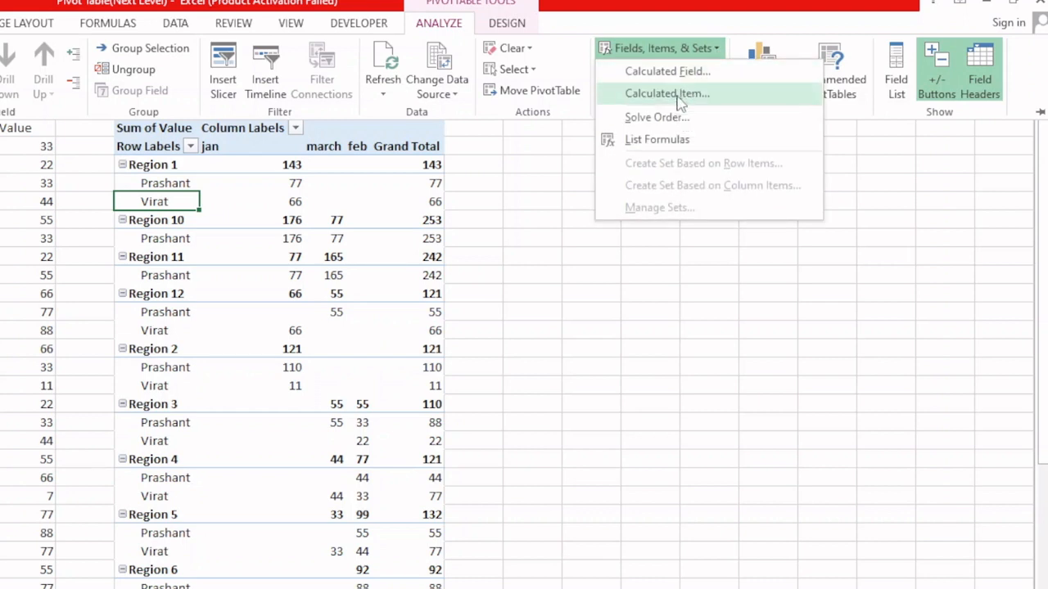
{"action": "left_click", "coordinate": [678, 95]}
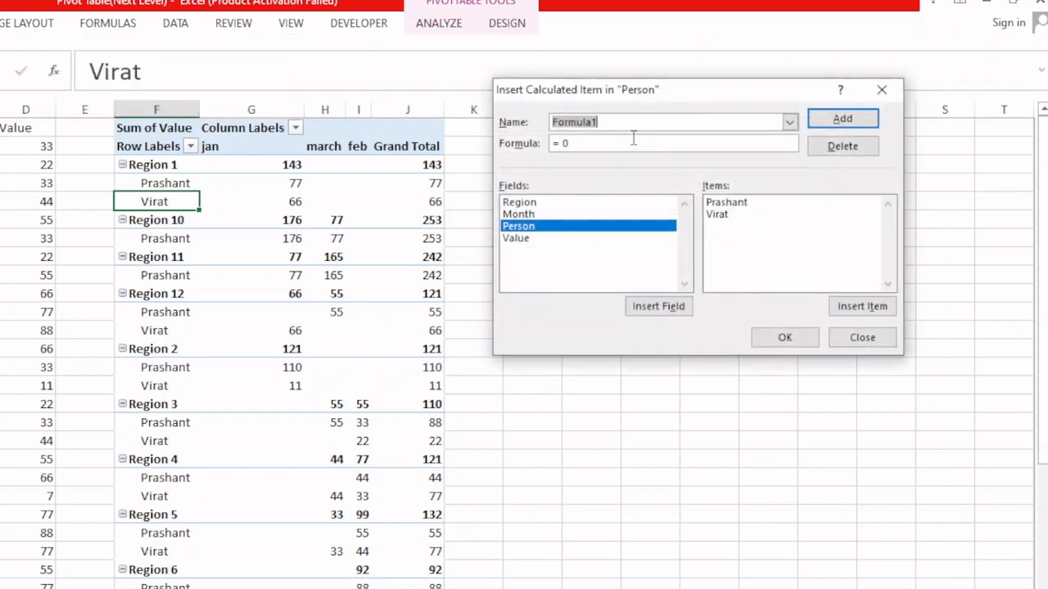
{"action": "type", "text": "%"}
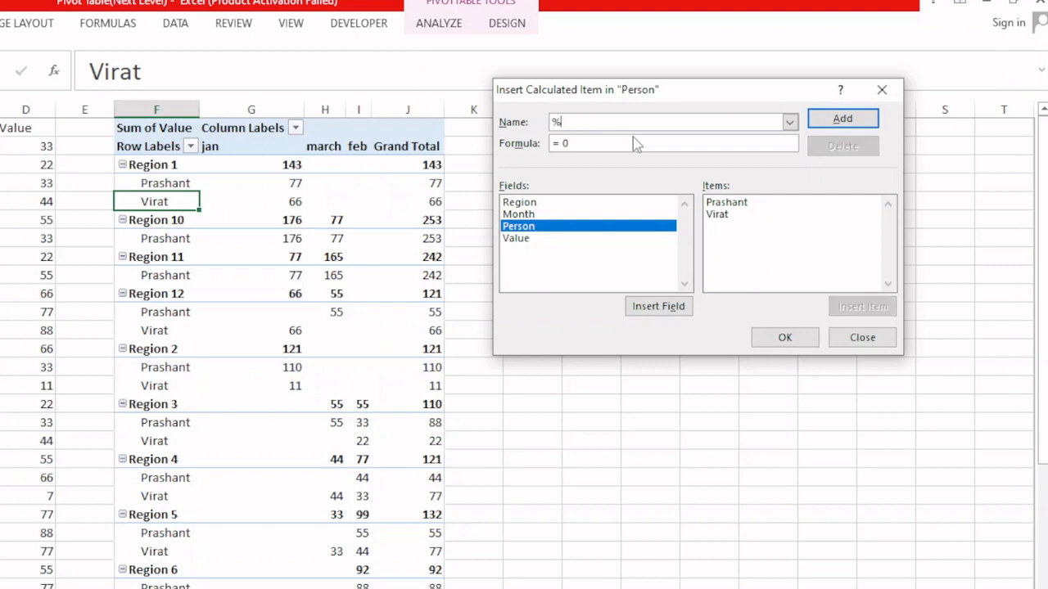
{"action": "type", "text": "of Virat"}
{"action": "key", "text": "Tab"}
- Begin the calculated item's formula with an IF condition that returns 0 when the second person's value equals 0
{"action": "type", "text": "=if("}
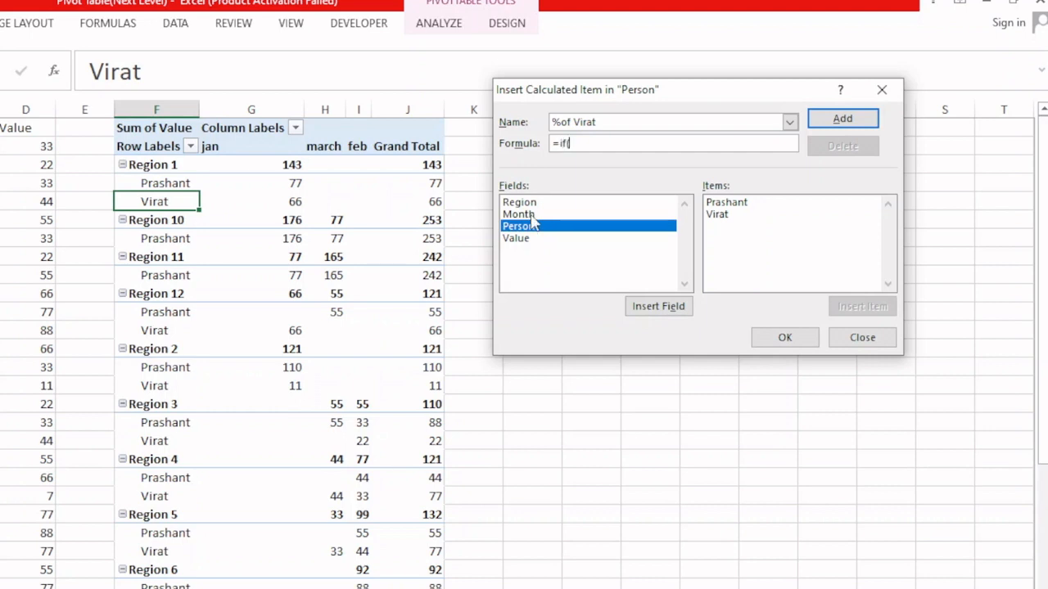
{"action": "double_click", "coordinate": [717, 216]}
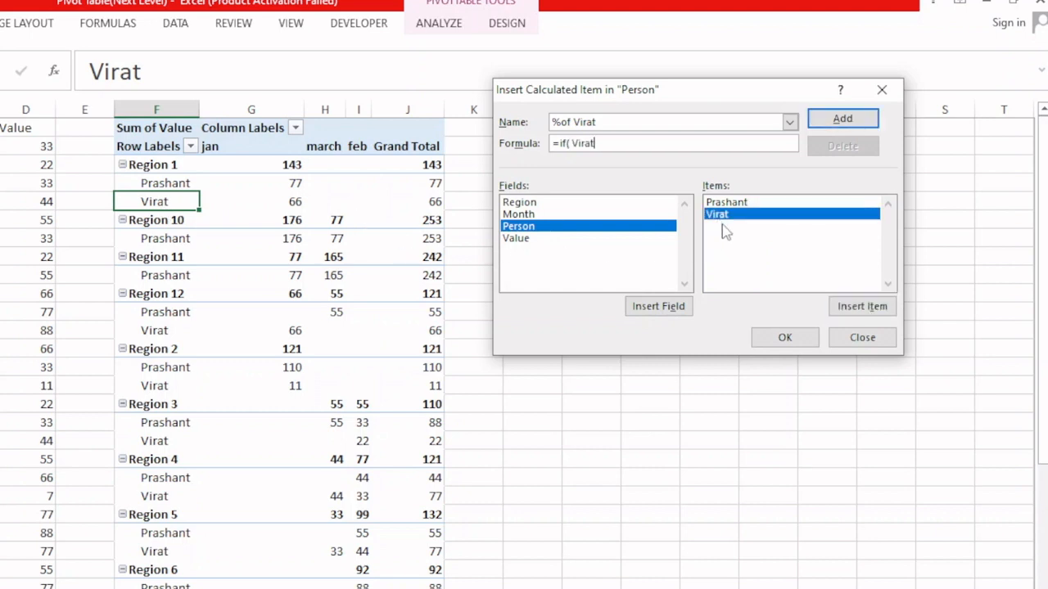
{"action": "type", "text": "="}
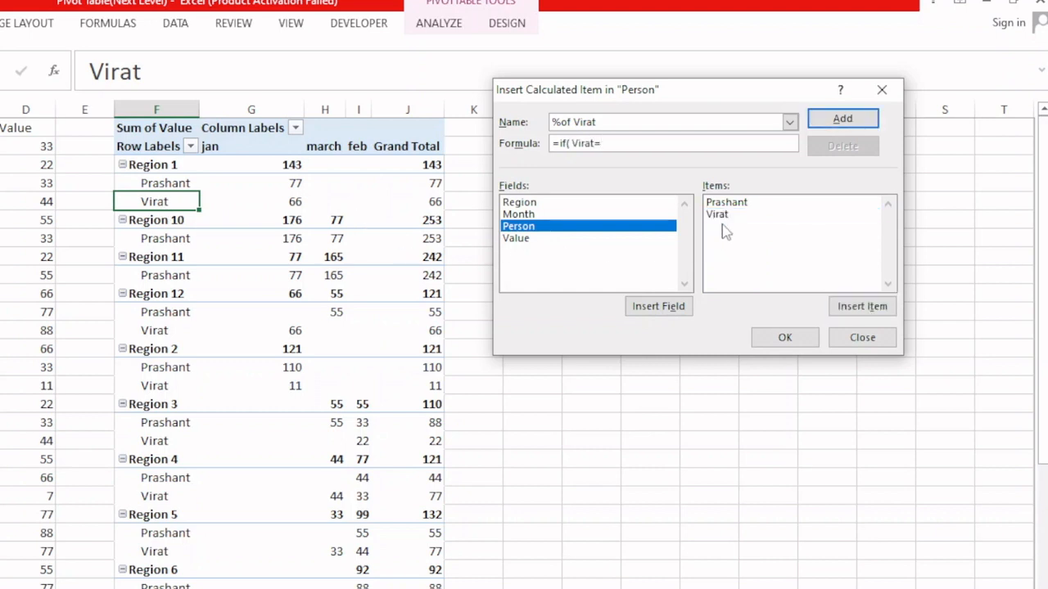
{"action": "type", "text": "0"}
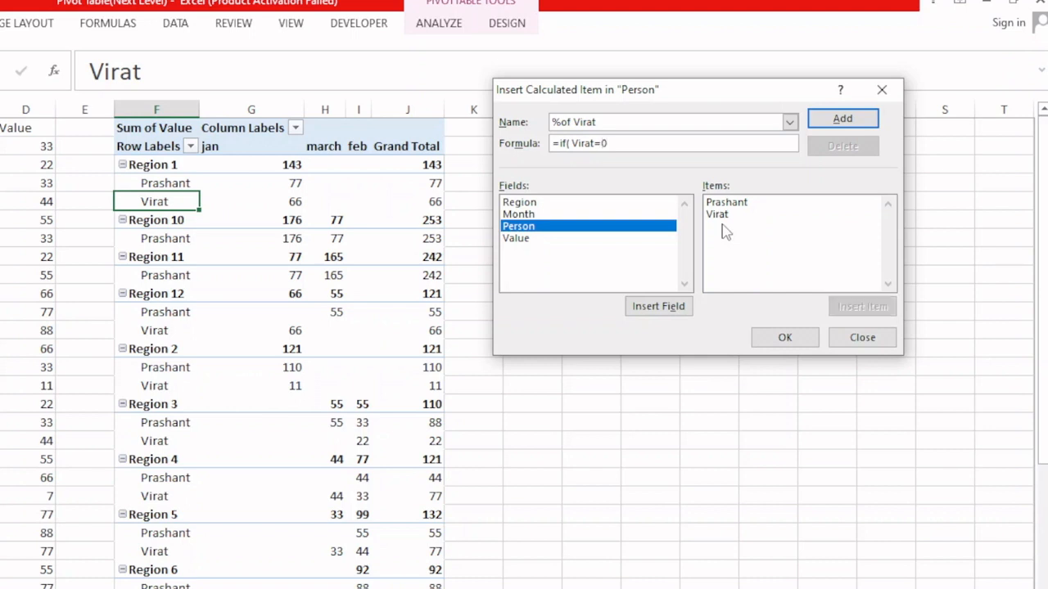
{"action": "type", "text": ",0,"}
- Complete the IF formula with the second person's value divided by the sum of both persons, and add the calculated item to the pivot table
{"action": "double_click", "coordinate": [723, 215]}
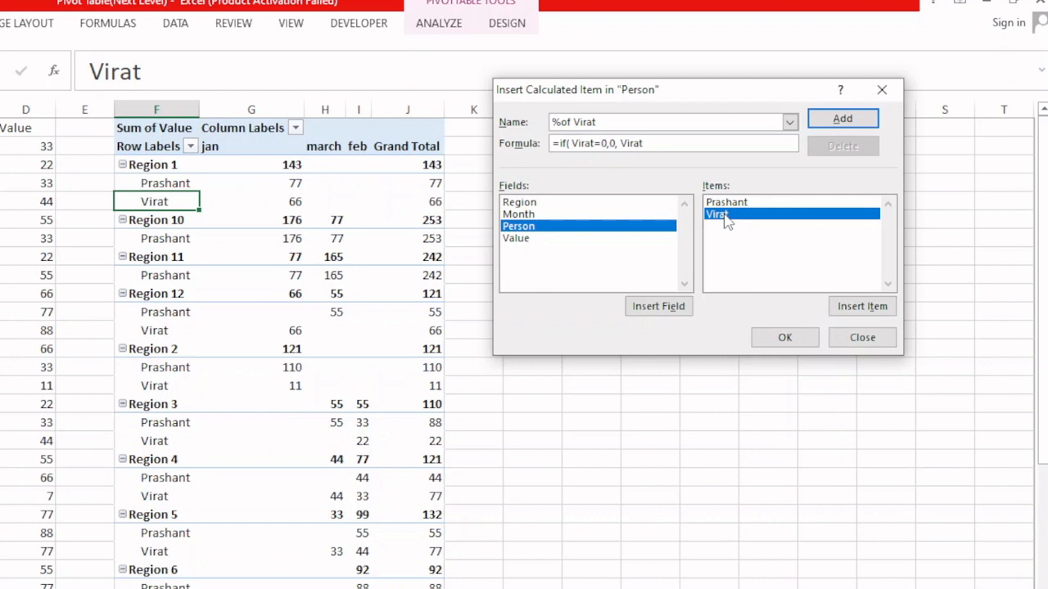
{"action": "type", "text": "/"}
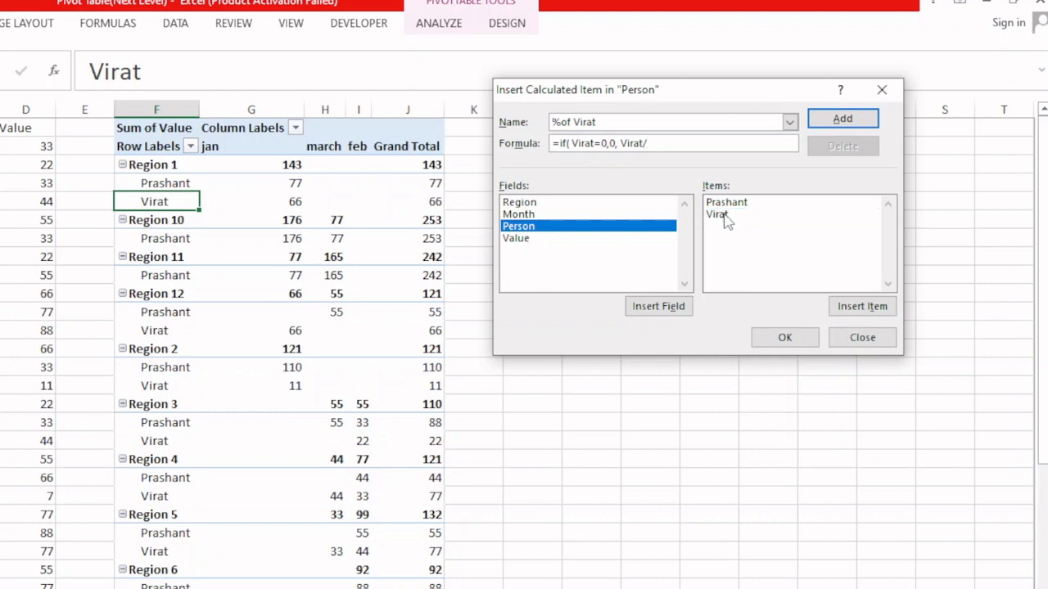
{"action": "type", "text": "("}
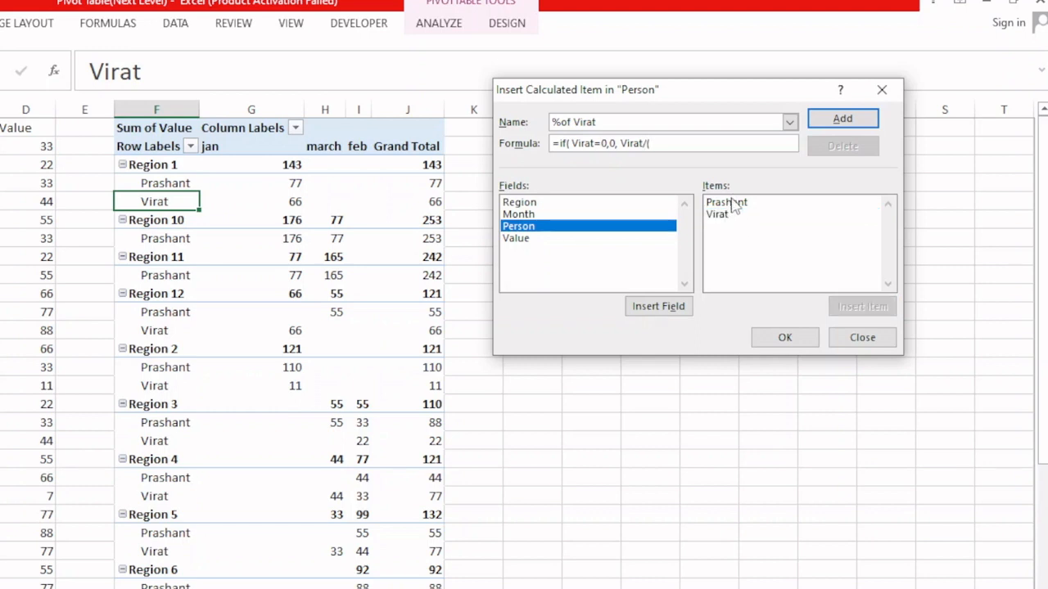
{"action": "double_click", "coordinate": [734, 203]}
{"action": "type", "text": "+"}
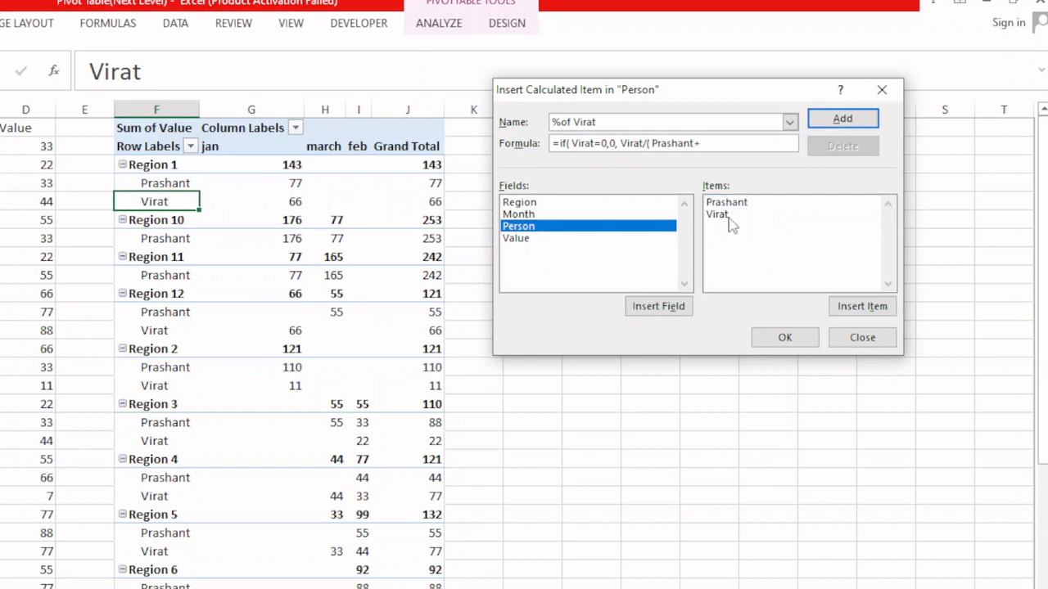
{"action": "double_click", "coordinate": [729, 219]}
{"action": "type", "text": ")"}
{"action": "type", "text": ")"}
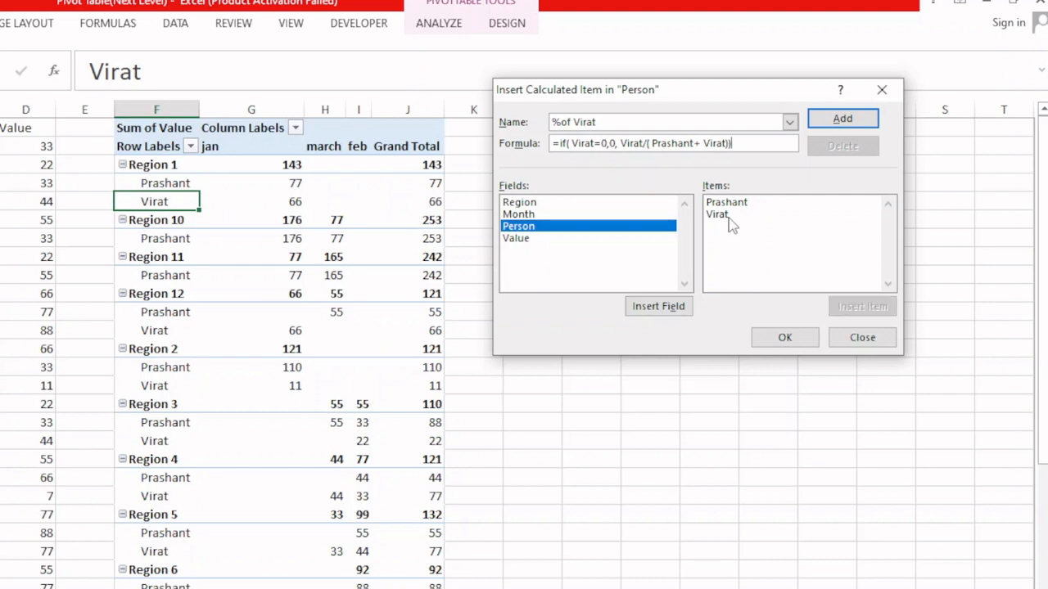
{"action": "left_click", "coordinate": [847, 119]}
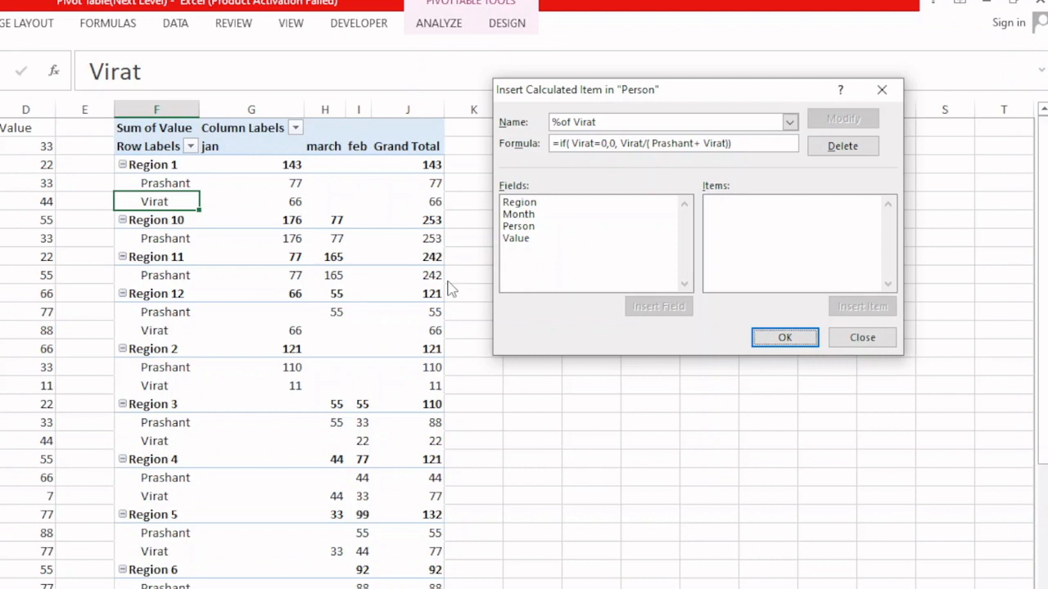
{"action": "left_click", "coordinate": [784, 337]}
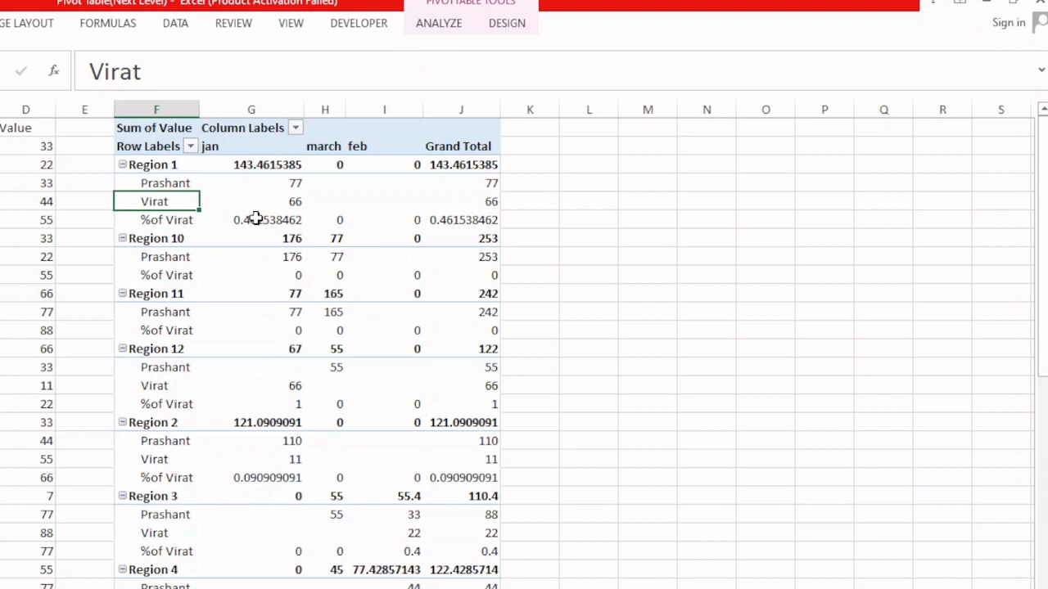
- Try the Percentage number format on Region 1's calculated item row, G6:J6, and undo it
{"action": "mouse_move", "coordinate": [253, 219]}
{"action": "left_click_drag", "start_coordinate": [253, 219], "coordinate": [457, 219]}
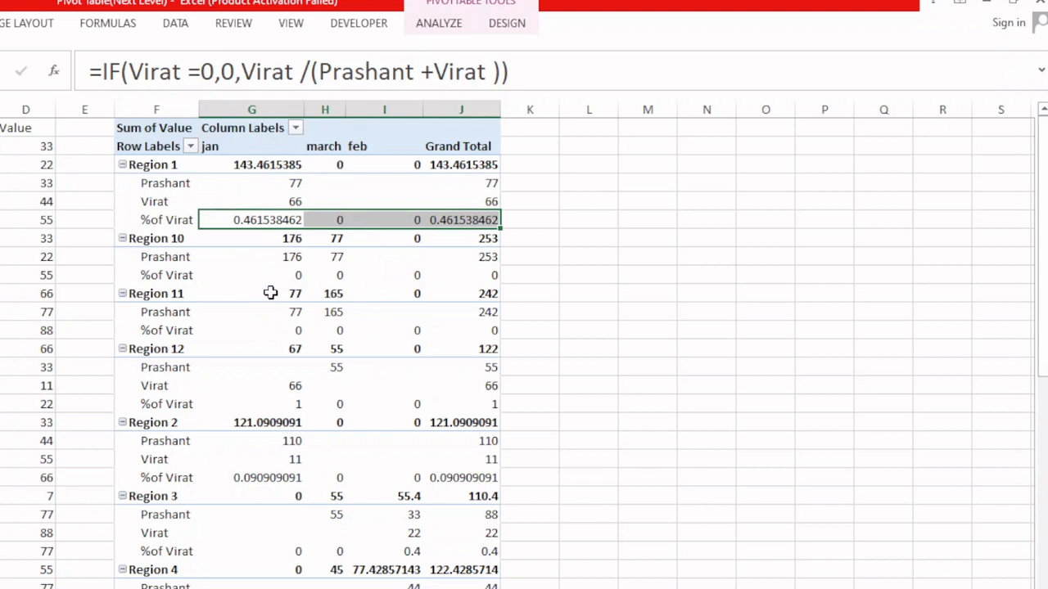
{"action": "mouse_move", "coordinate": [270, 288]}
{"action": "left_click", "coordinate": [0, 23]}
{"action": "left_click", "coordinate": [493, 56]}
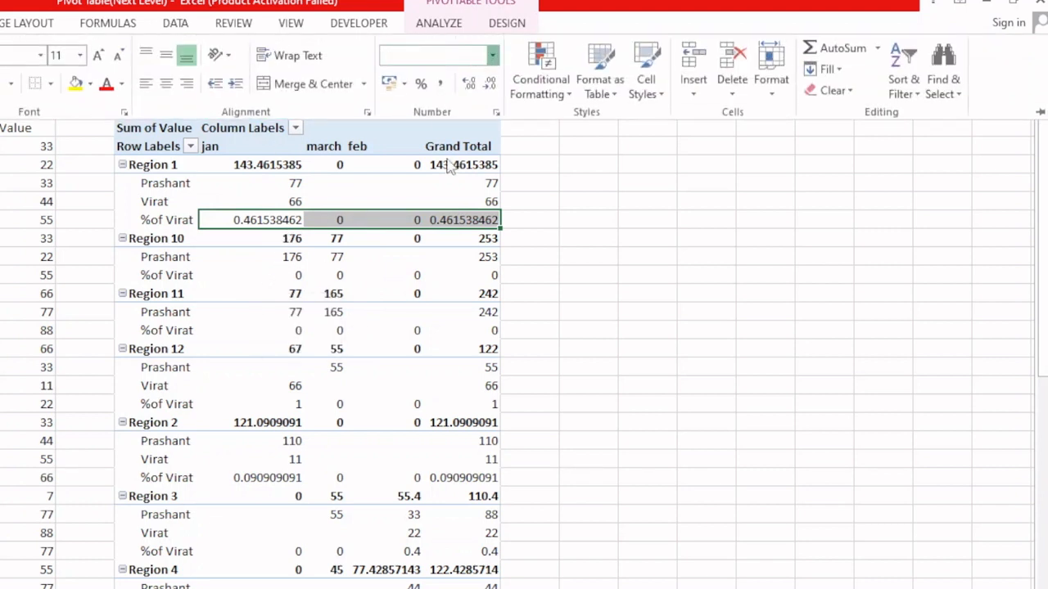
{"action": "left_click", "coordinate": [459, 379]}
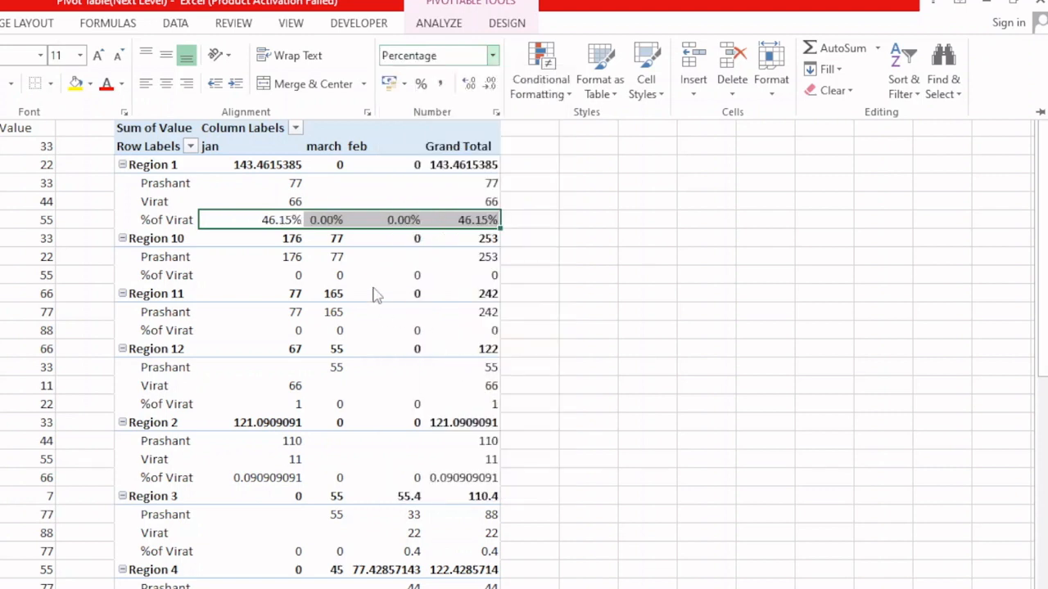
{"action": "left_click", "coordinate": [338, 393]}
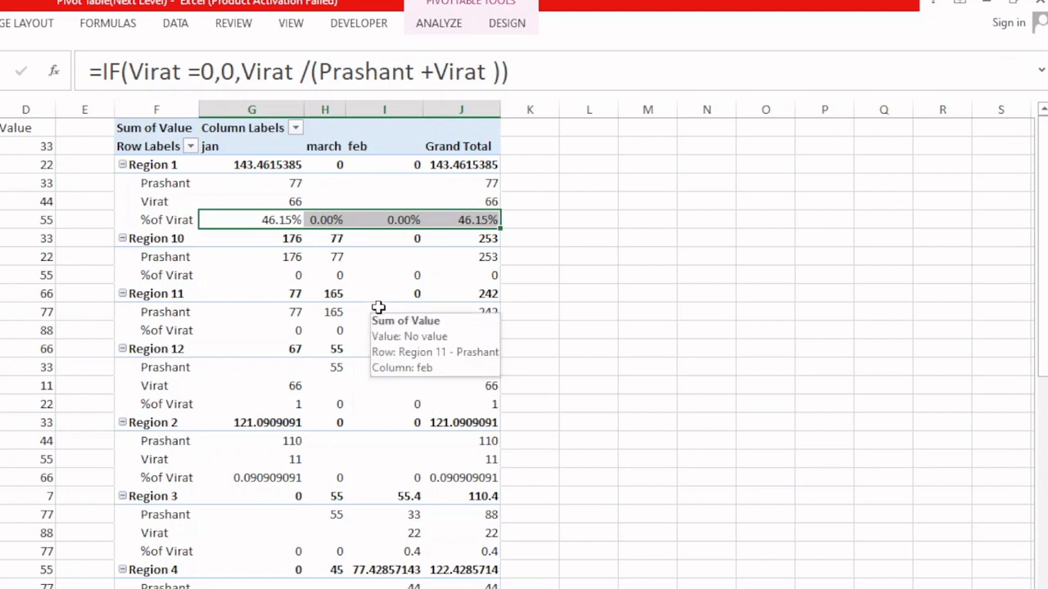
{"action": "key", "text": "ctrl+z"}
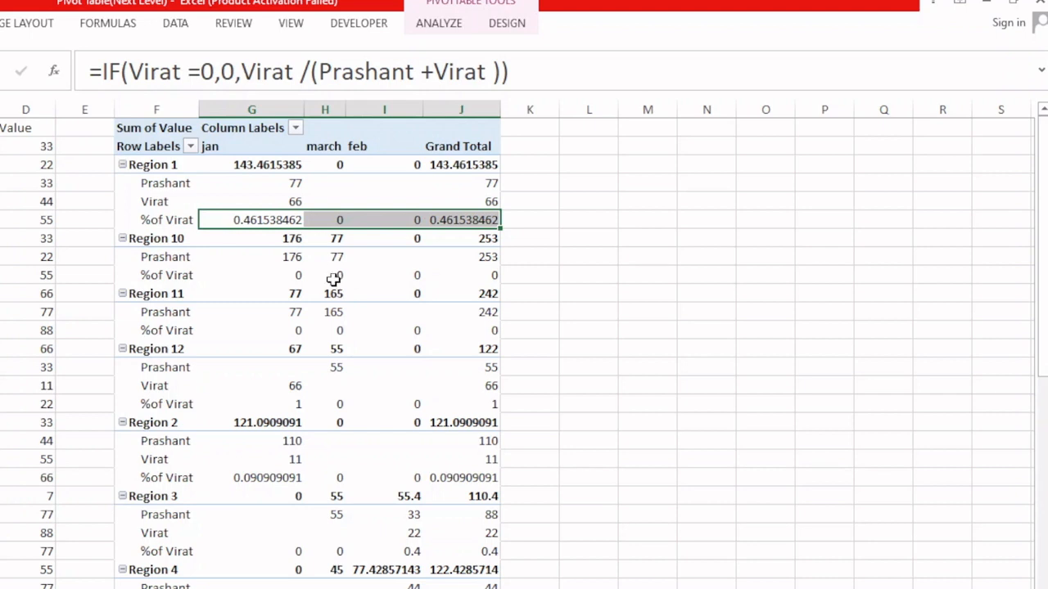
- Show the pivot table field list and move Person above Region in the rows so regions are nested under each person
{"action": "left_click", "coordinate": [290, 295]}
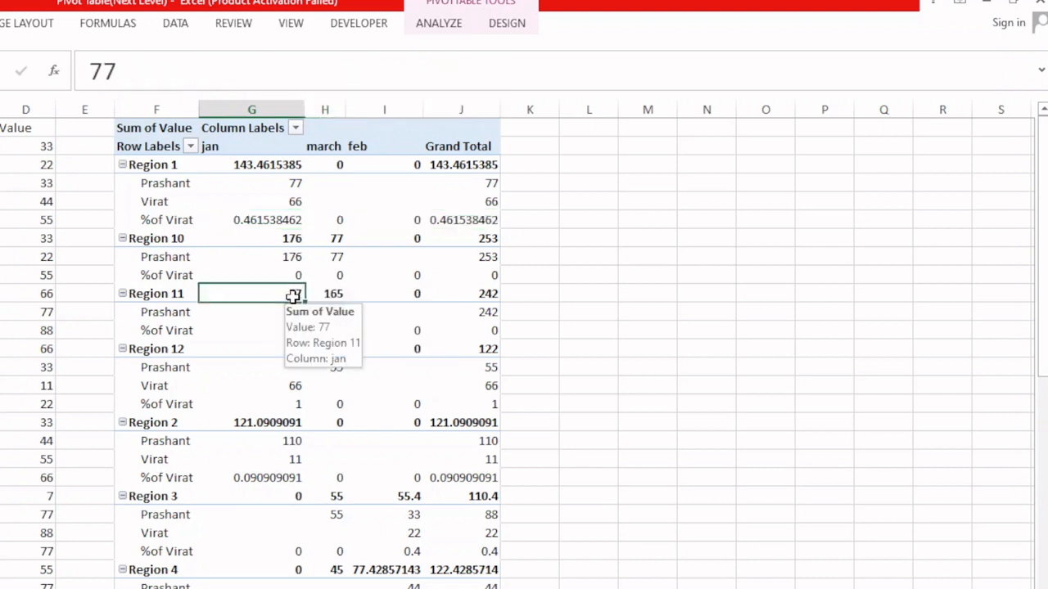
{"action": "left_click", "coordinate": [431, 20]}
{"action": "left_click", "coordinate": [899, 92]}
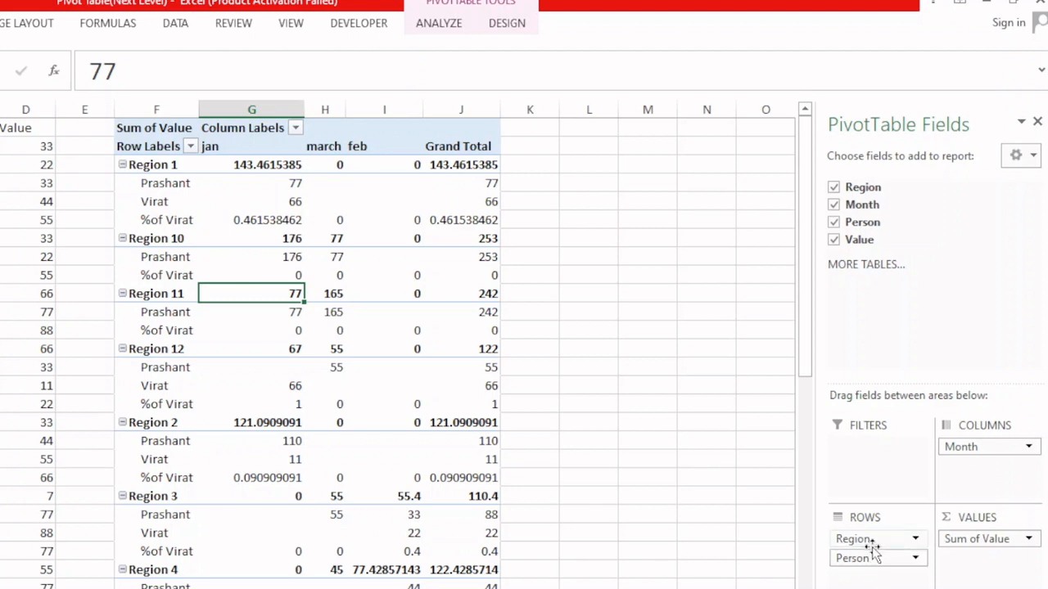
{"action": "left_click", "coordinate": [154, 167]}
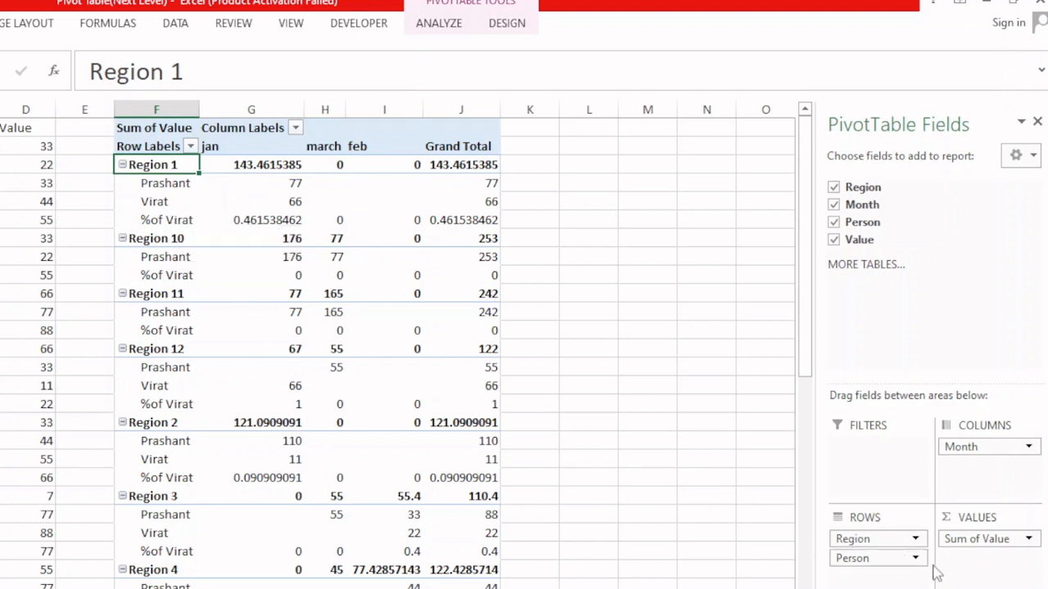
{"action": "mouse_move", "coordinate": [848, 559]}
{"action": "left_mouse_down"}
{"action": "mouse_move", "coordinate": [891, 555]}
{"action": "mouse_move", "coordinate": [869, 537]}
{"action": "left_mouse_up"}
{"action": "left_click", "coordinate": [187, 258]}
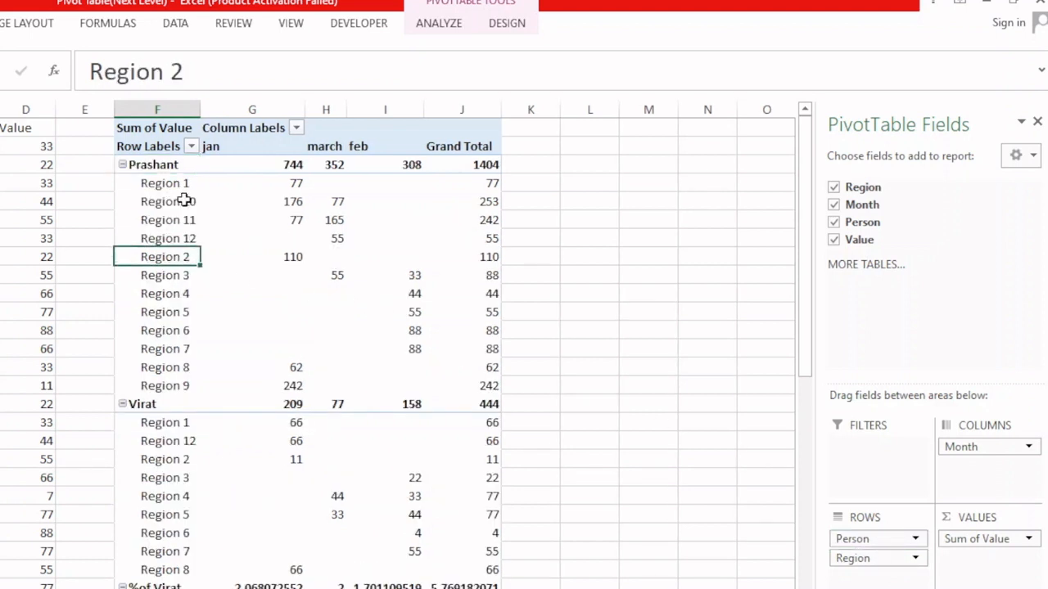
- Apply the Percentage number format to all region values under the calculated item, and widen the march column to fit them
{"action": "left_click_drag", "start_coordinate": [803, 316], "coordinate": [802, 491]}
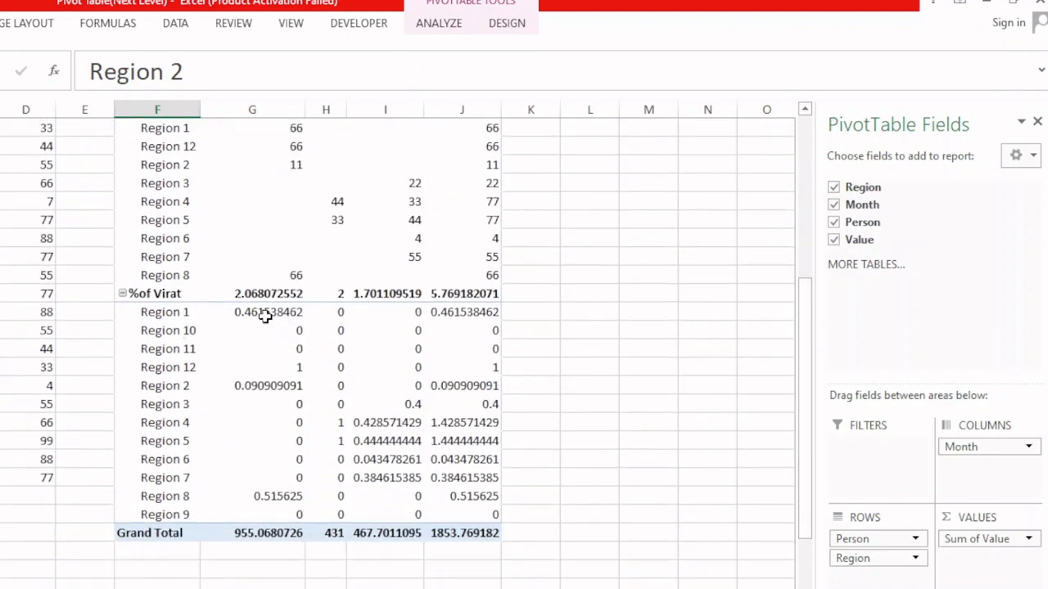
{"action": "left_click_drag", "start_coordinate": [263, 310], "coordinate": [469, 511]}
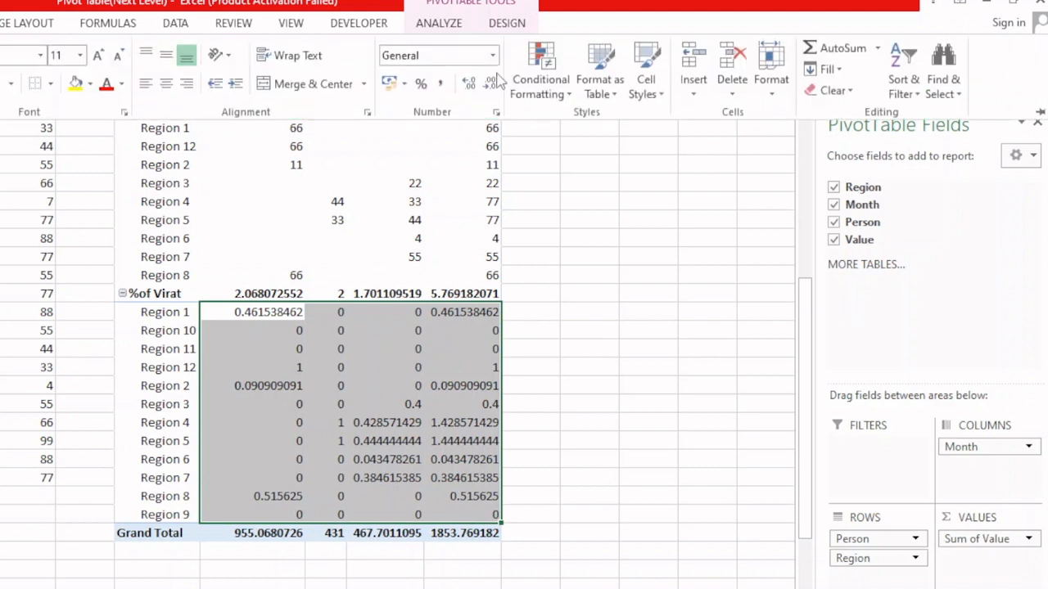
{"action": "left_click", "coordinate": [492, 55]}
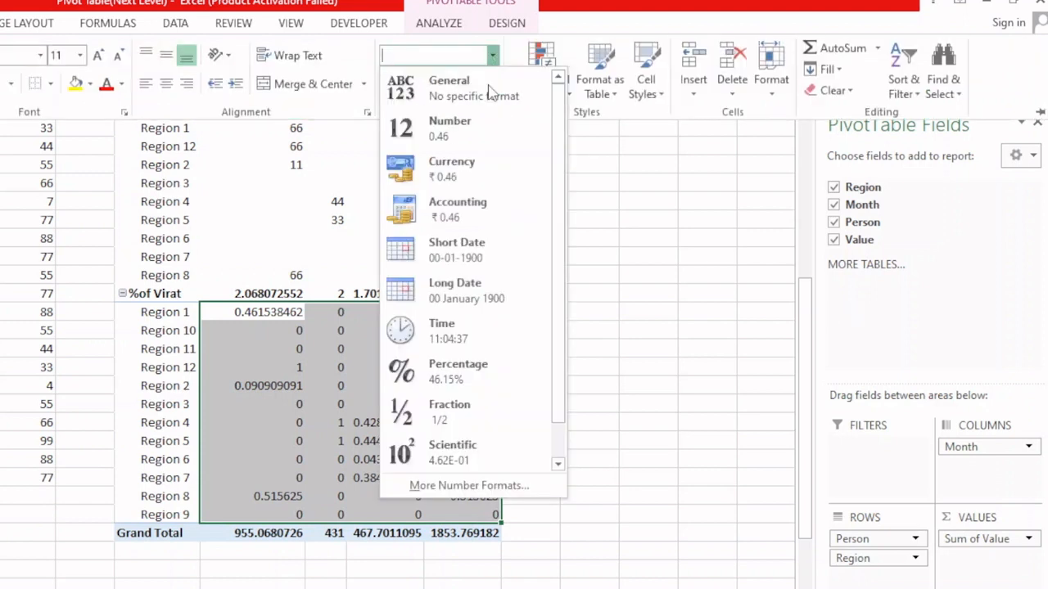
{"action": "left_click", "coordinate": [445, 374]}
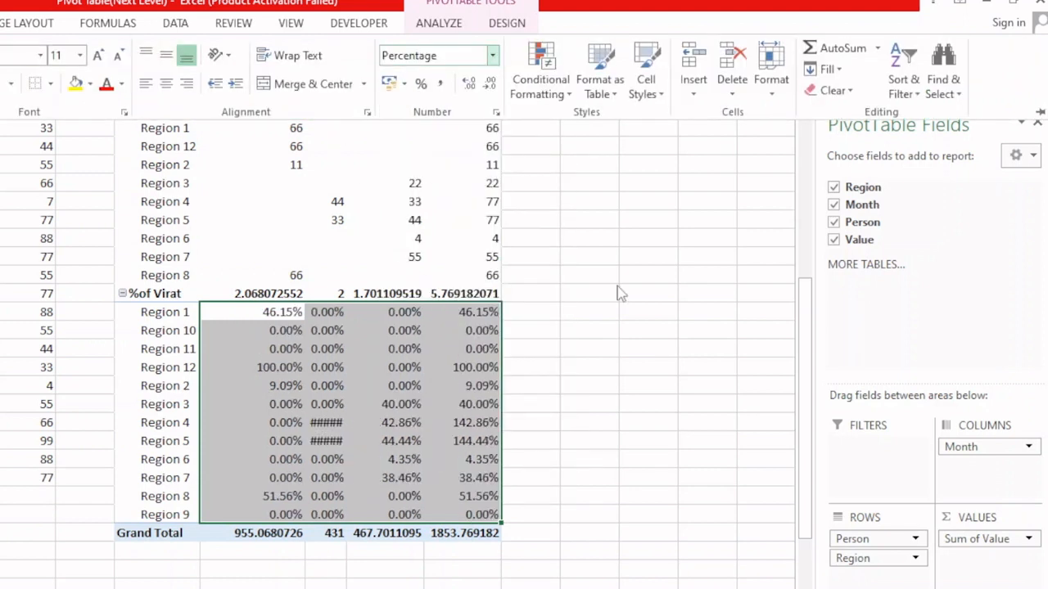
{"action": "left_click_drag", "start_coordinate": [344, 109], "coordinate": [356, 109]}
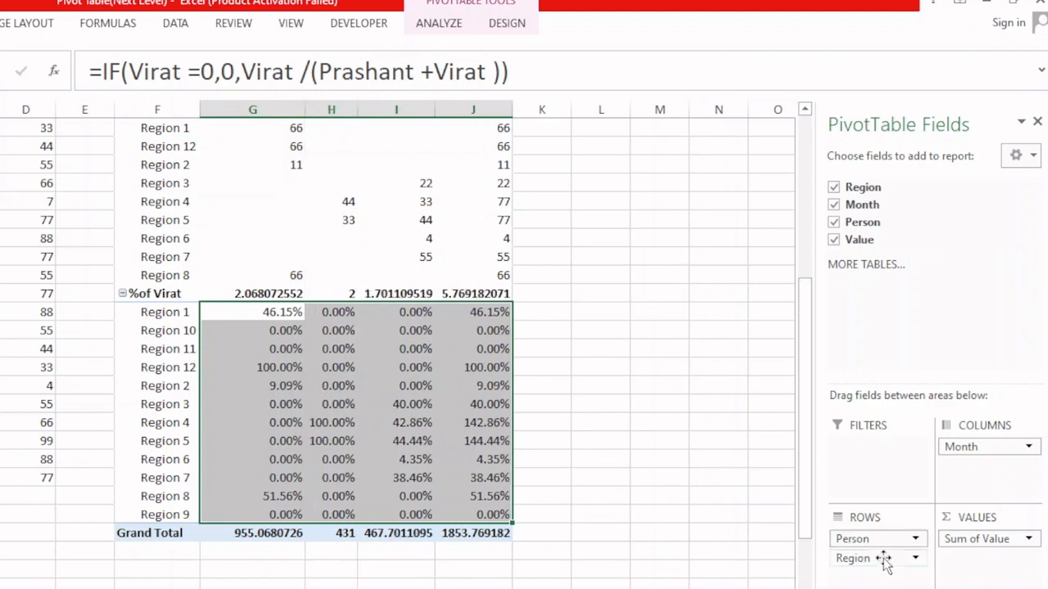
- Move Region back above Person in the rows, and check the calculated item's values for Region 1 and Region 10
{"action": "left_click_drag", "start_coordinate": [882, 564], "coordinate": [887, 542]}
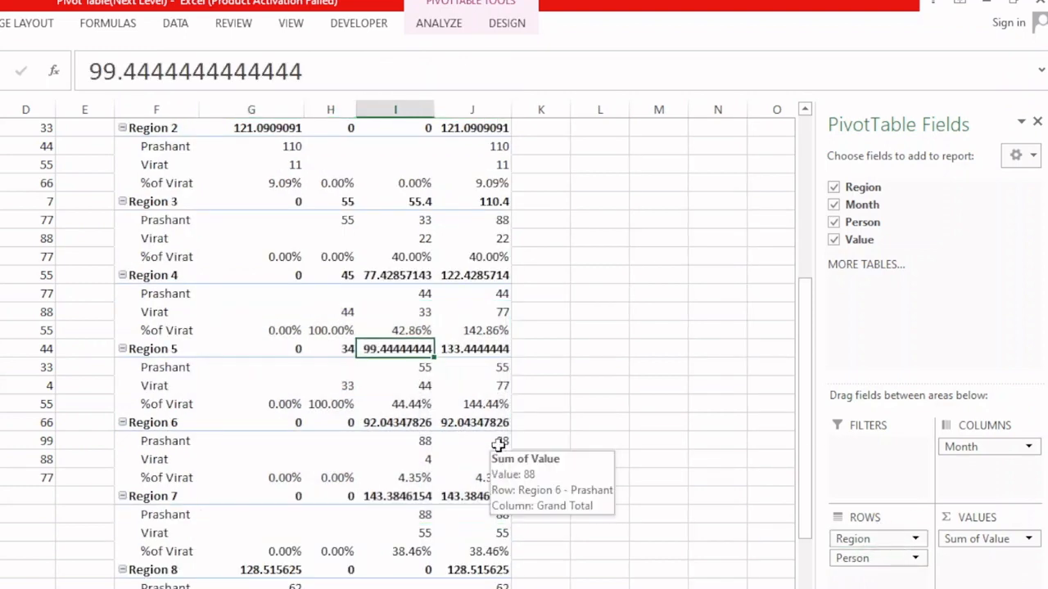
{"action": "key", "text": "ctrl+Home"}
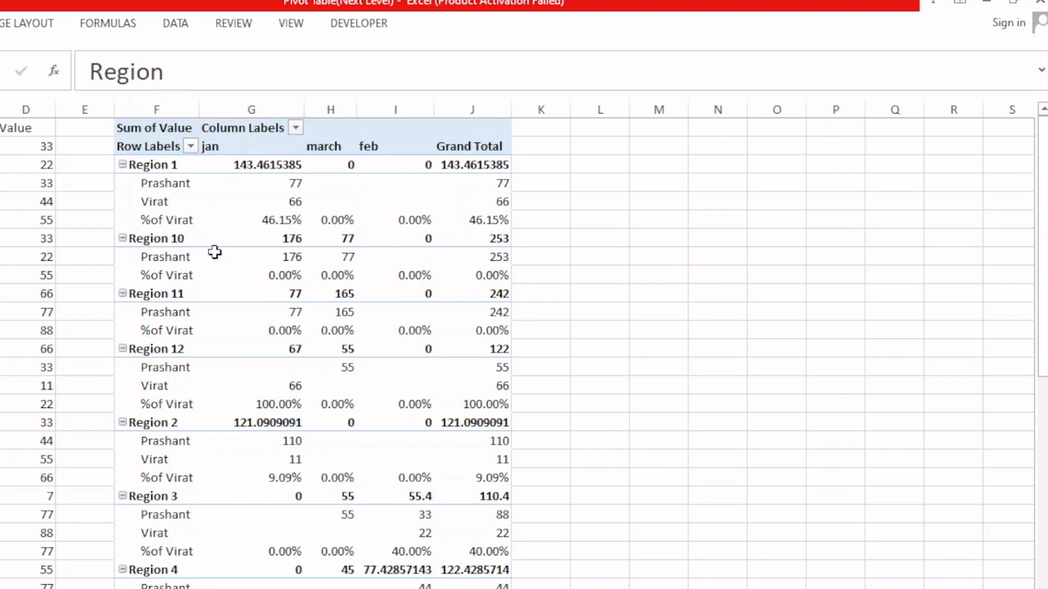
{"action": "left_click_drag", "start_coordinate": [281, 223], "coordinate": [479, 220]}
{"action": "left_click_drag", "start_coordinate": [275, 270], "coordinate": [497, 272]}
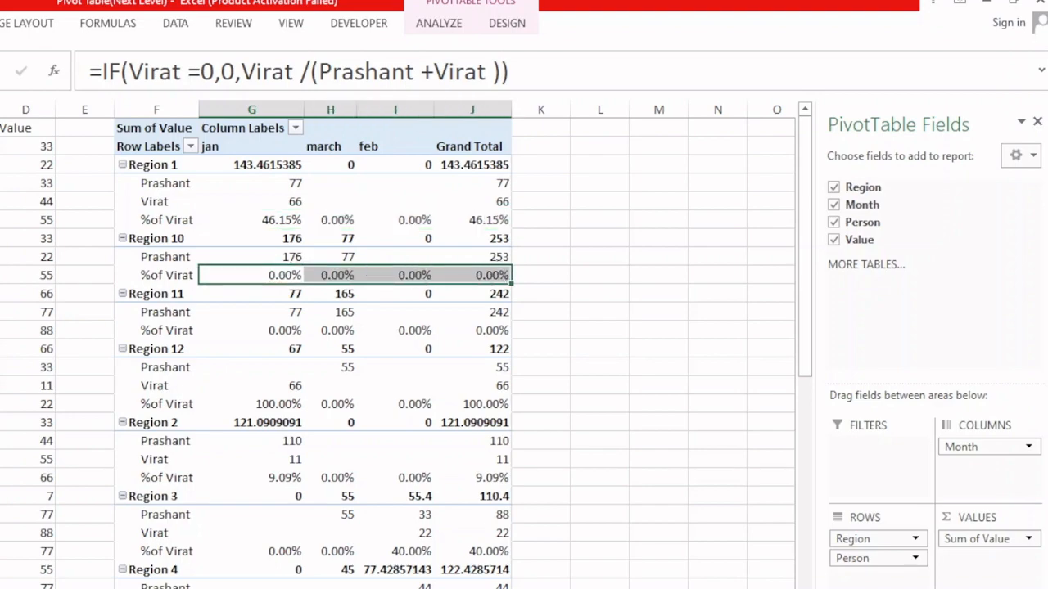